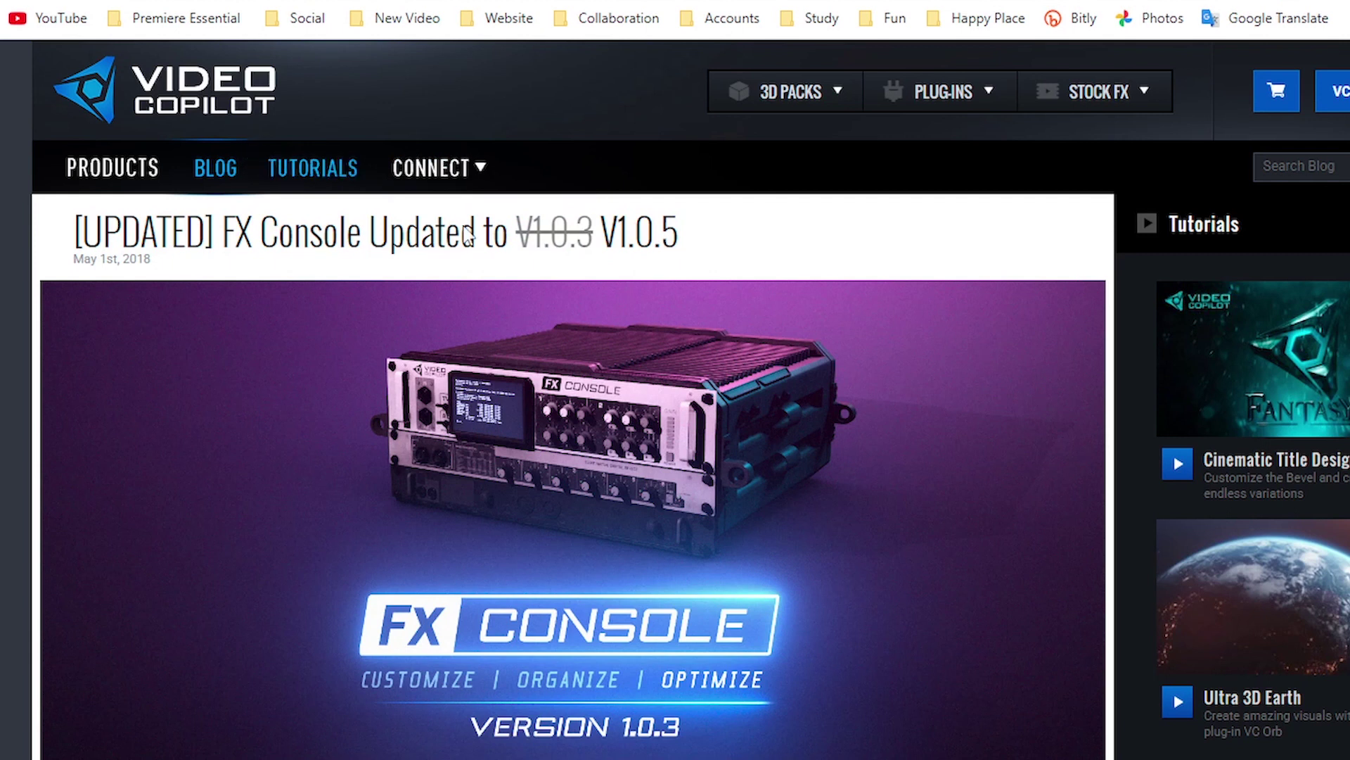
Scroll the FX Console V1.0.5 update post past the changelog to the Download Windows / Apple buttons
scroll(422, 443, "down", 5)
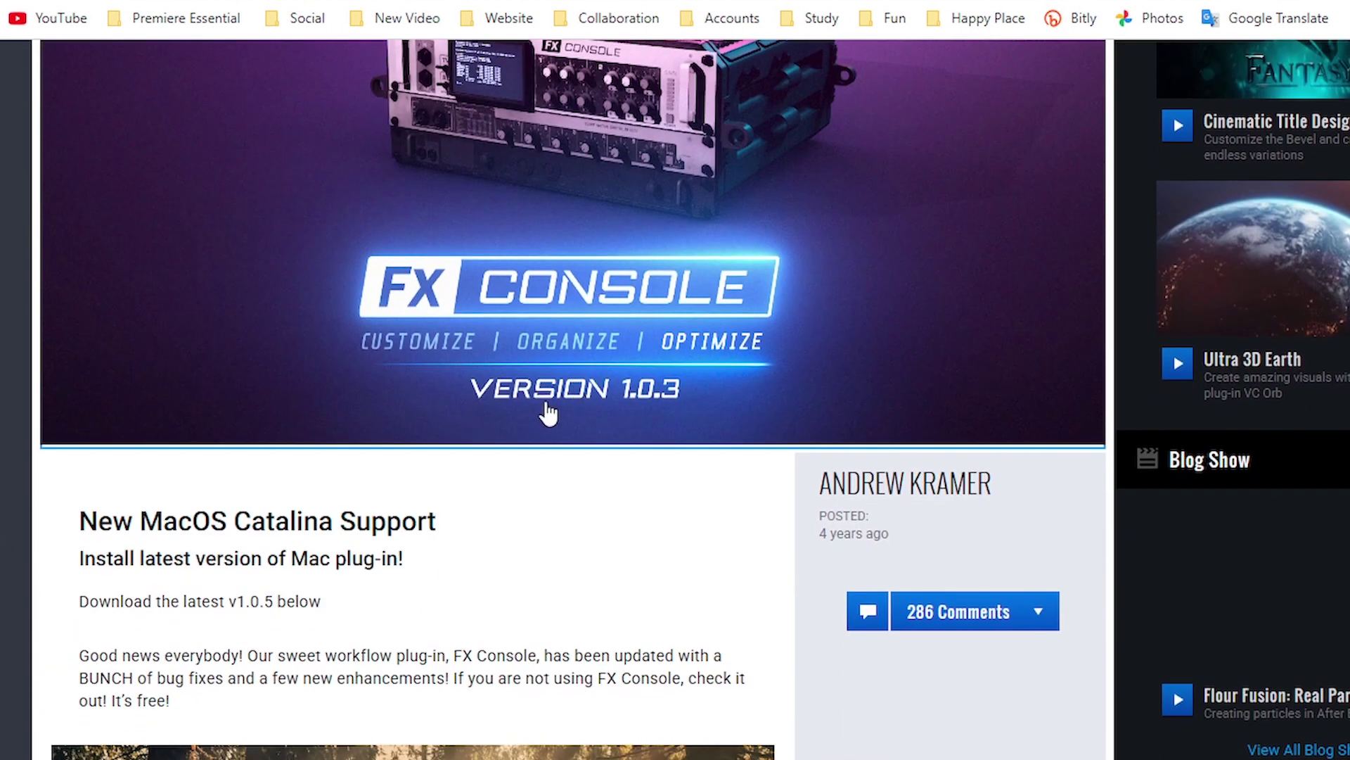
scroll(528, 374, "down", 5)
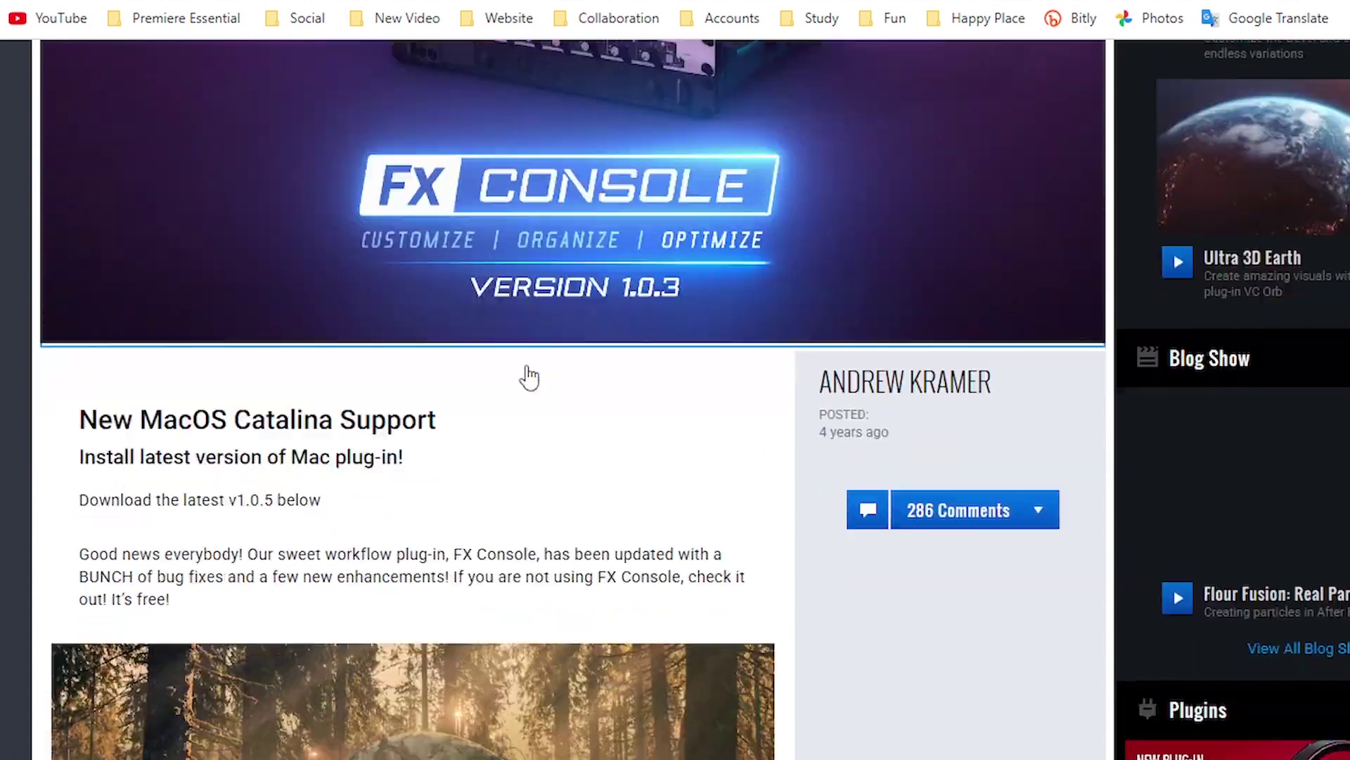
scroll(580, 366, "down", 20)
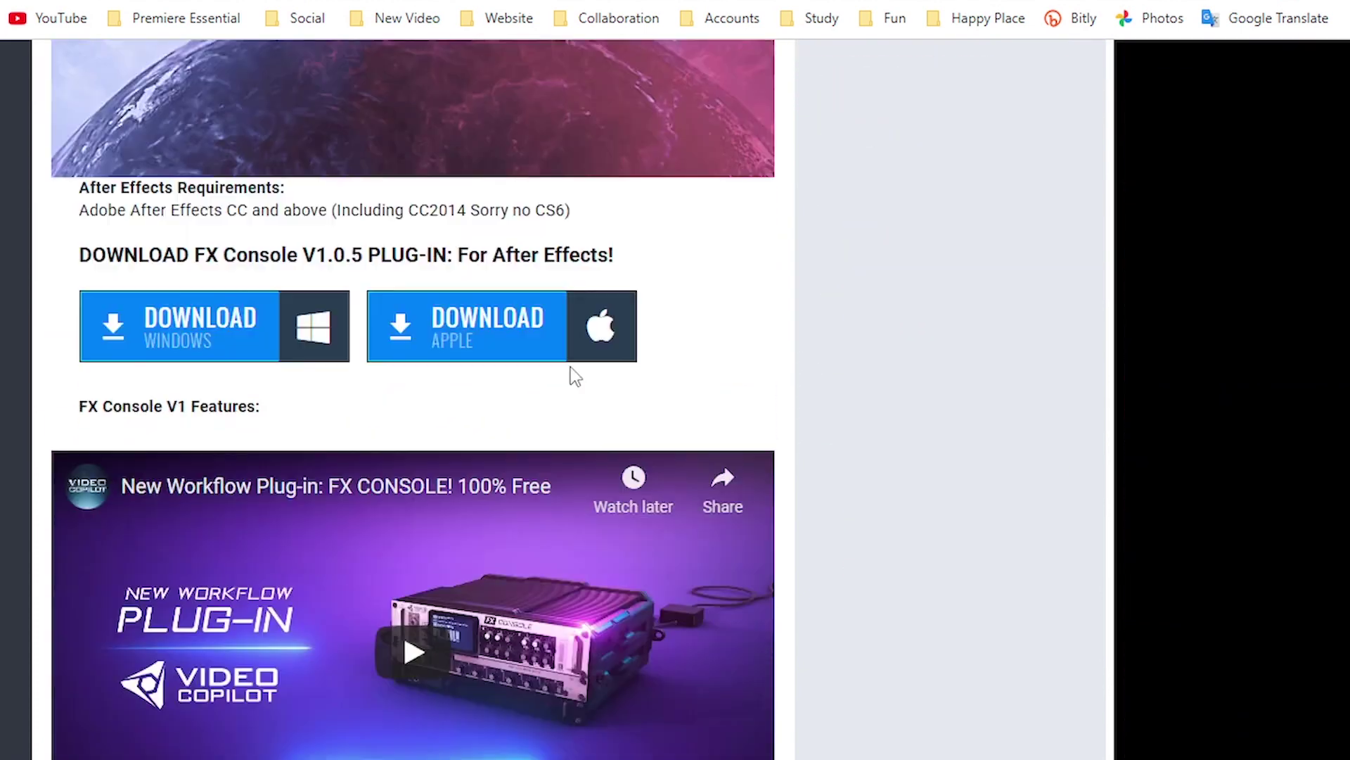
scroll(568, 364, "up", 1)
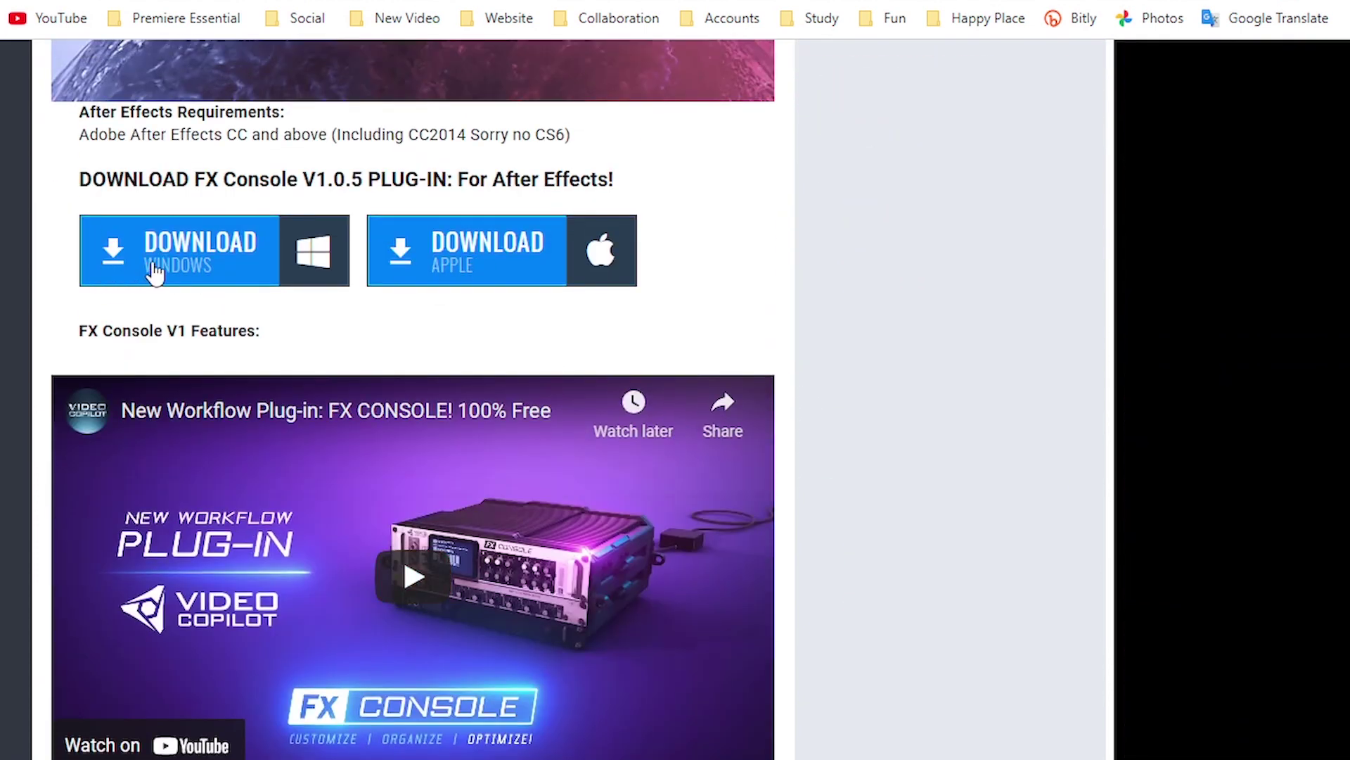
scroll(551, 357, "up", 20)
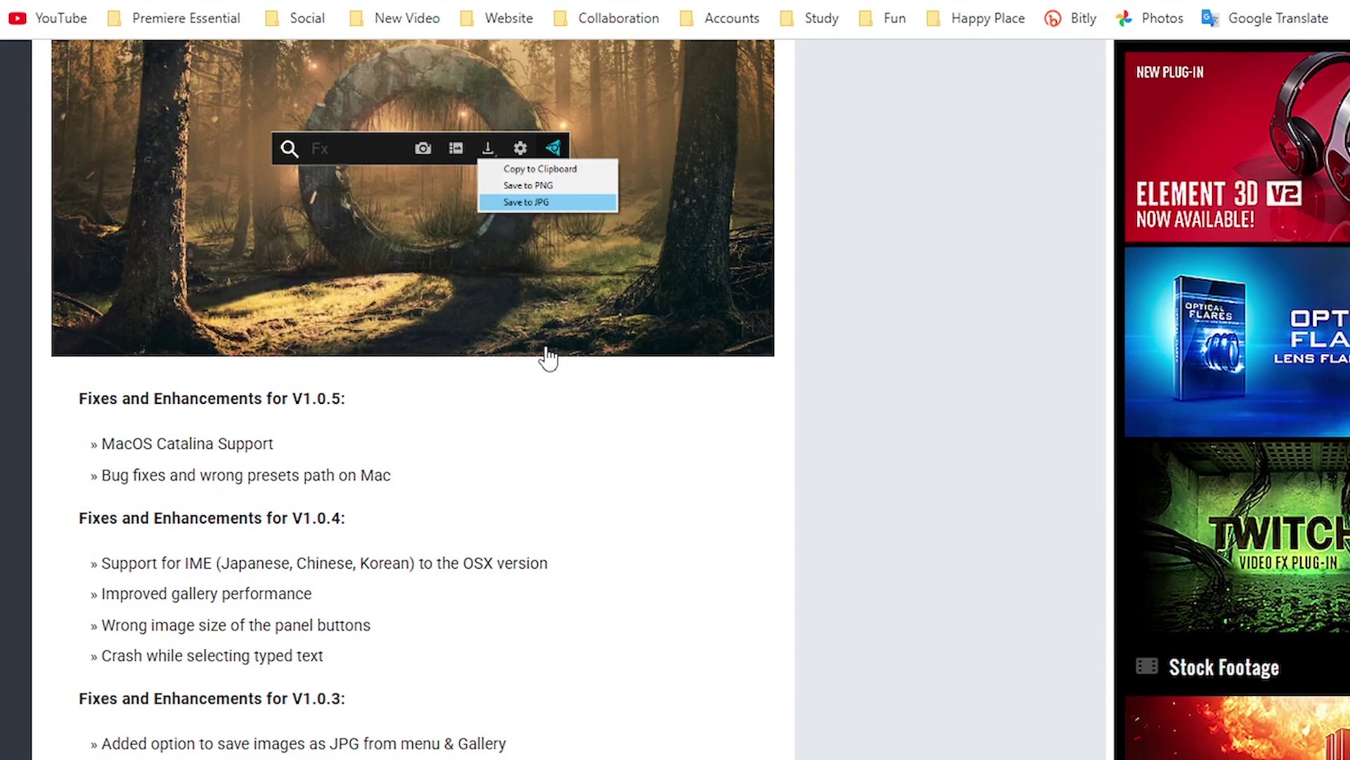
scroll(549, 358, "up", 3)
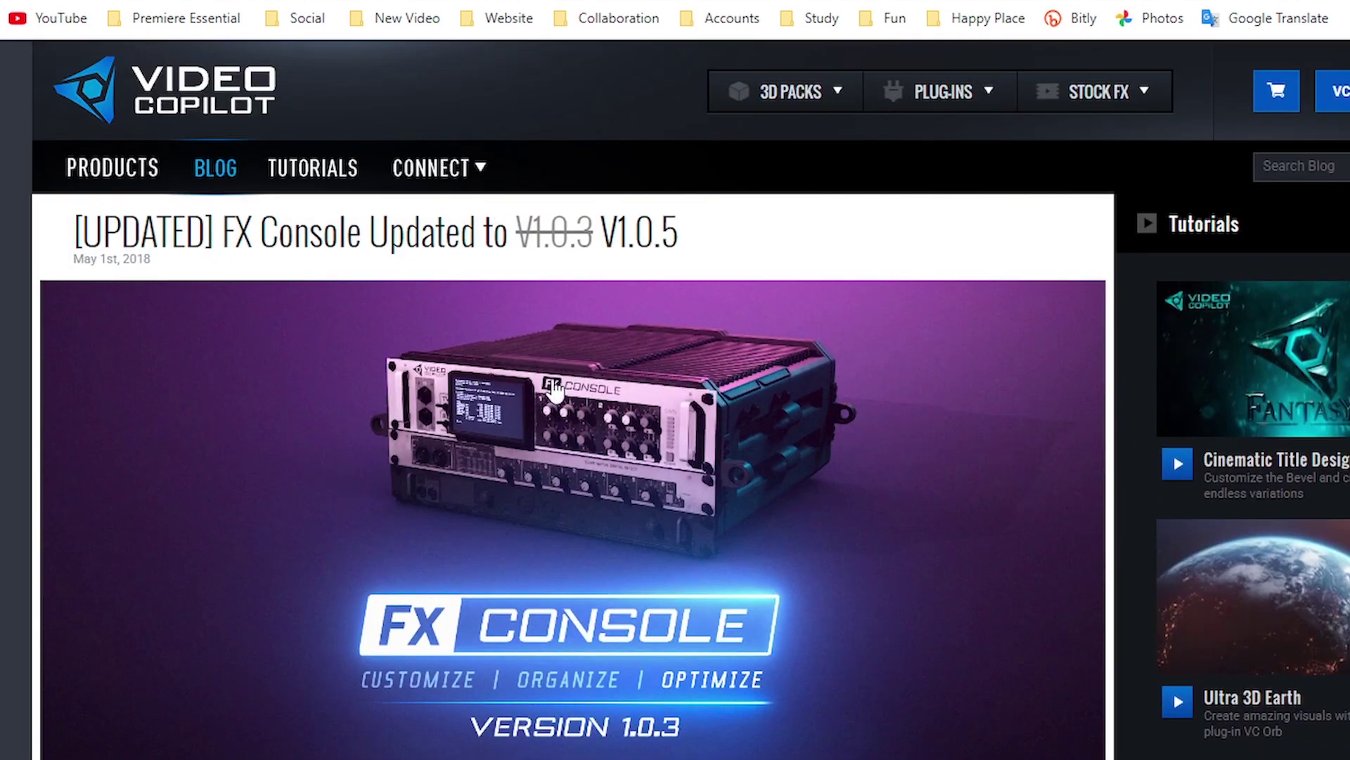
scroll(553, 388, "down", 20)
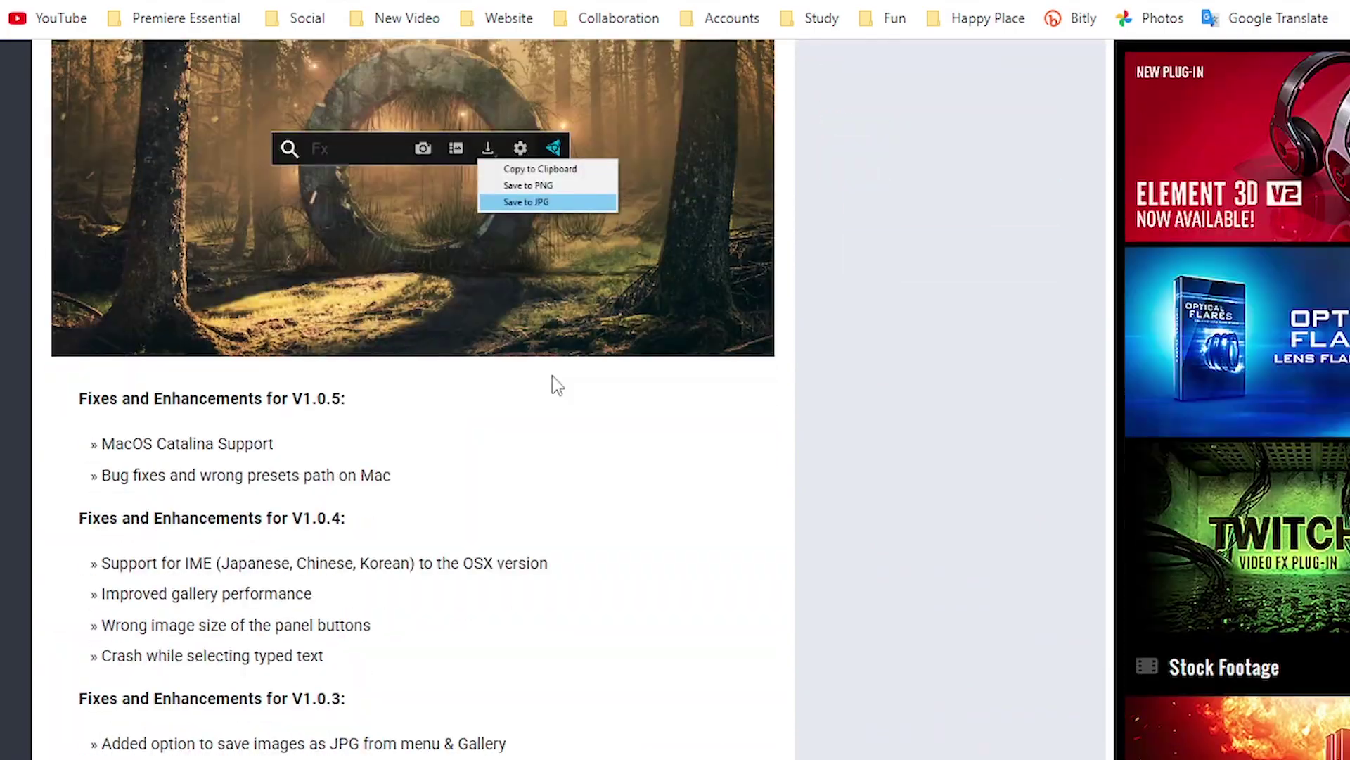
scroll(552, 379, "down", 8)
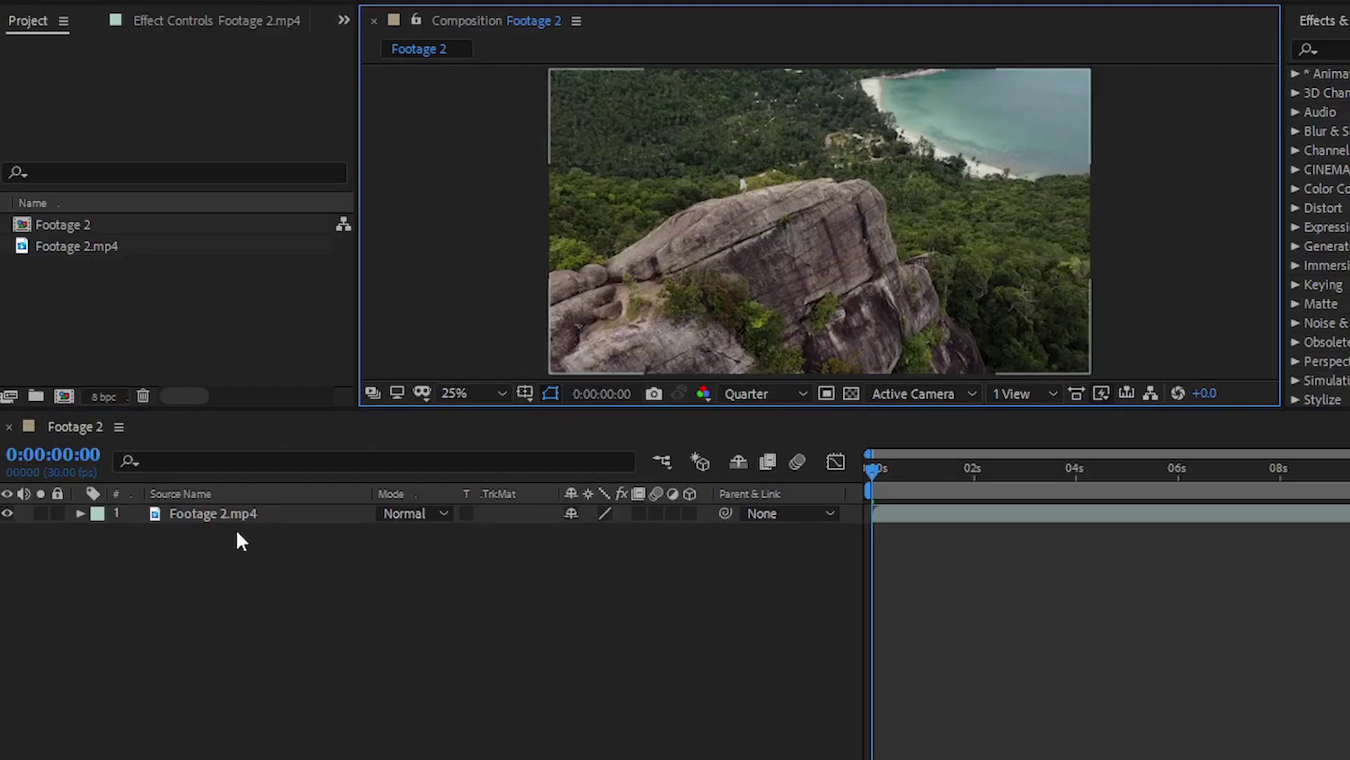
left_click(381, 636)
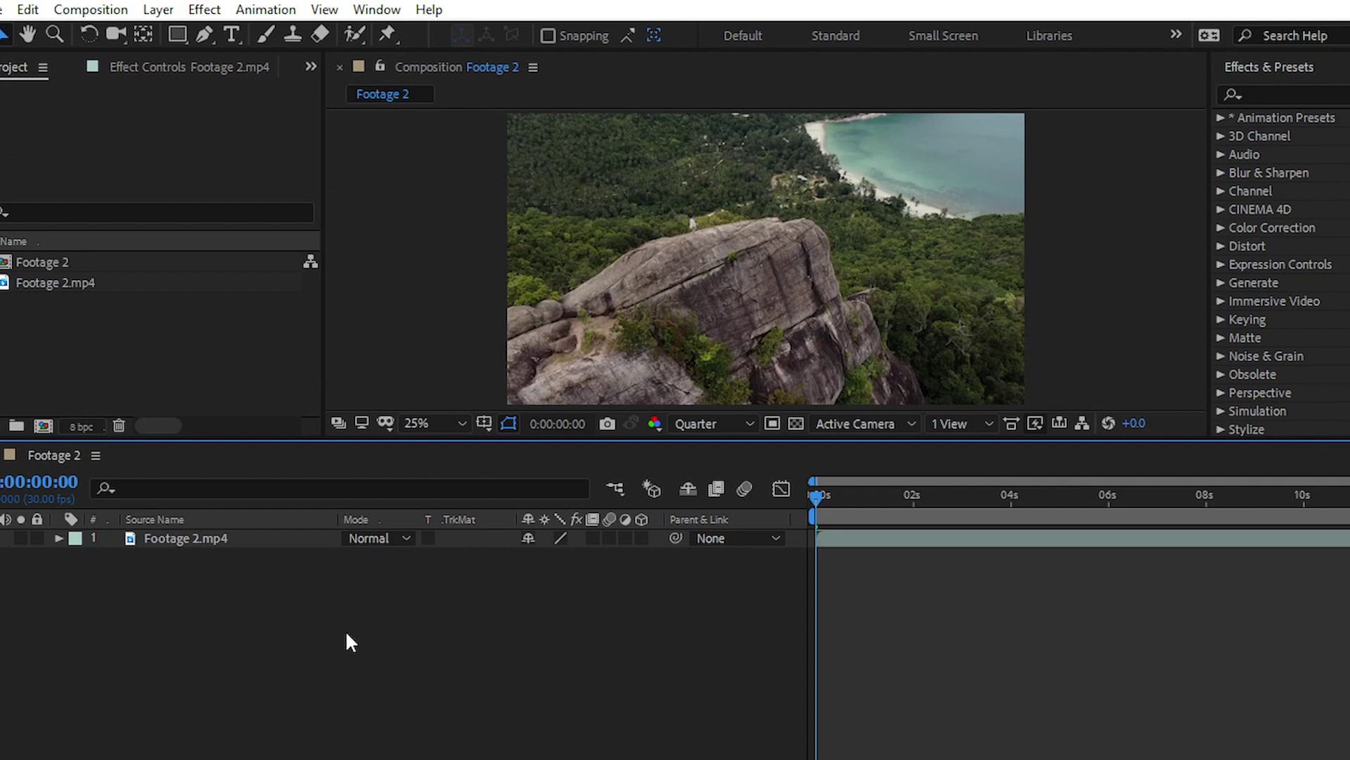
right_click(229, 539)
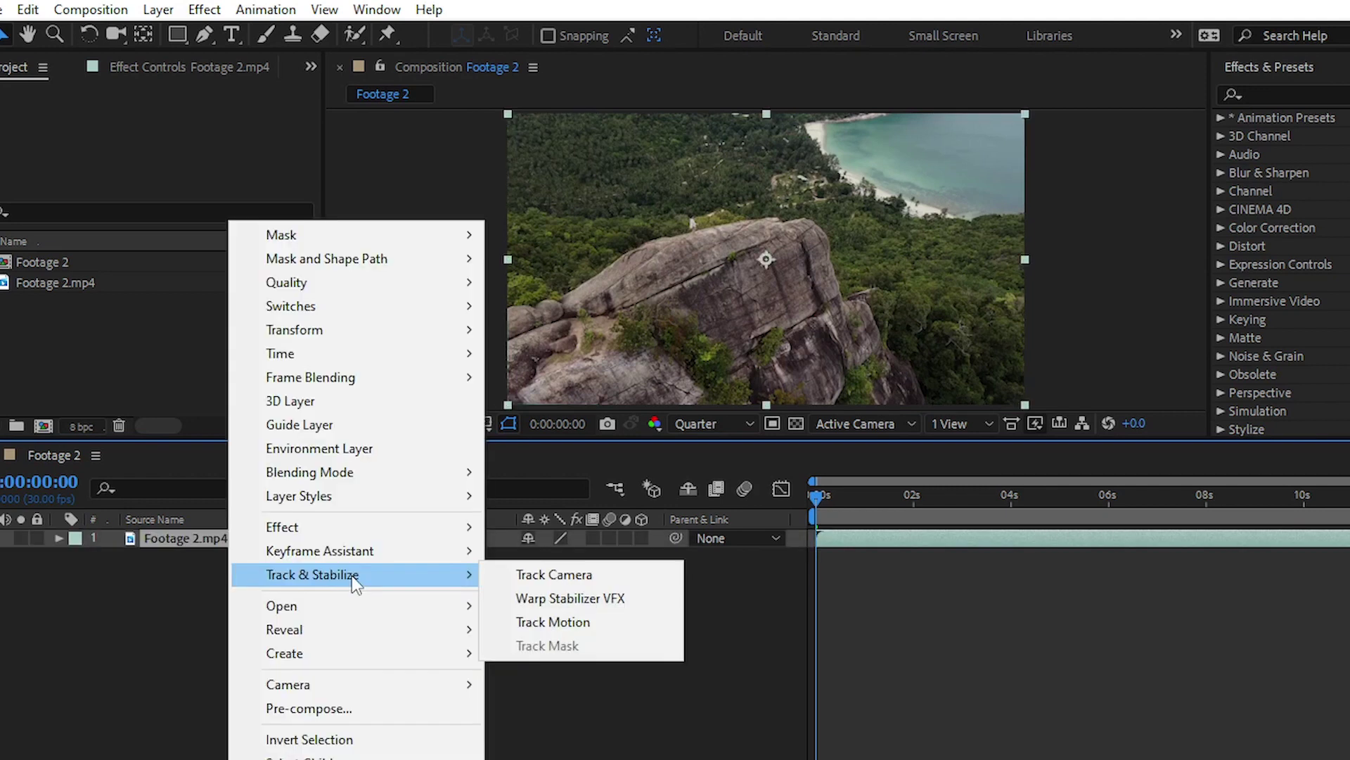
mouse_move(337, 535)
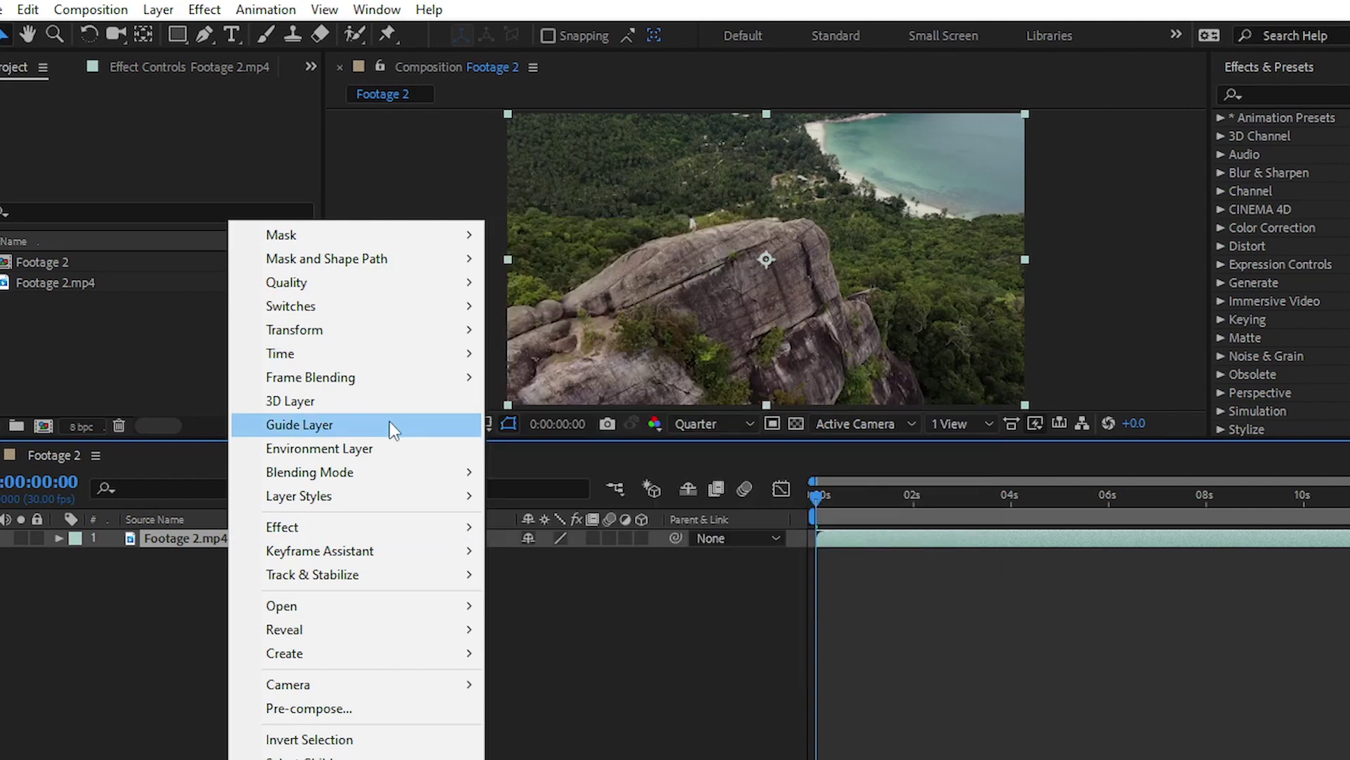
left_click(174, 588)
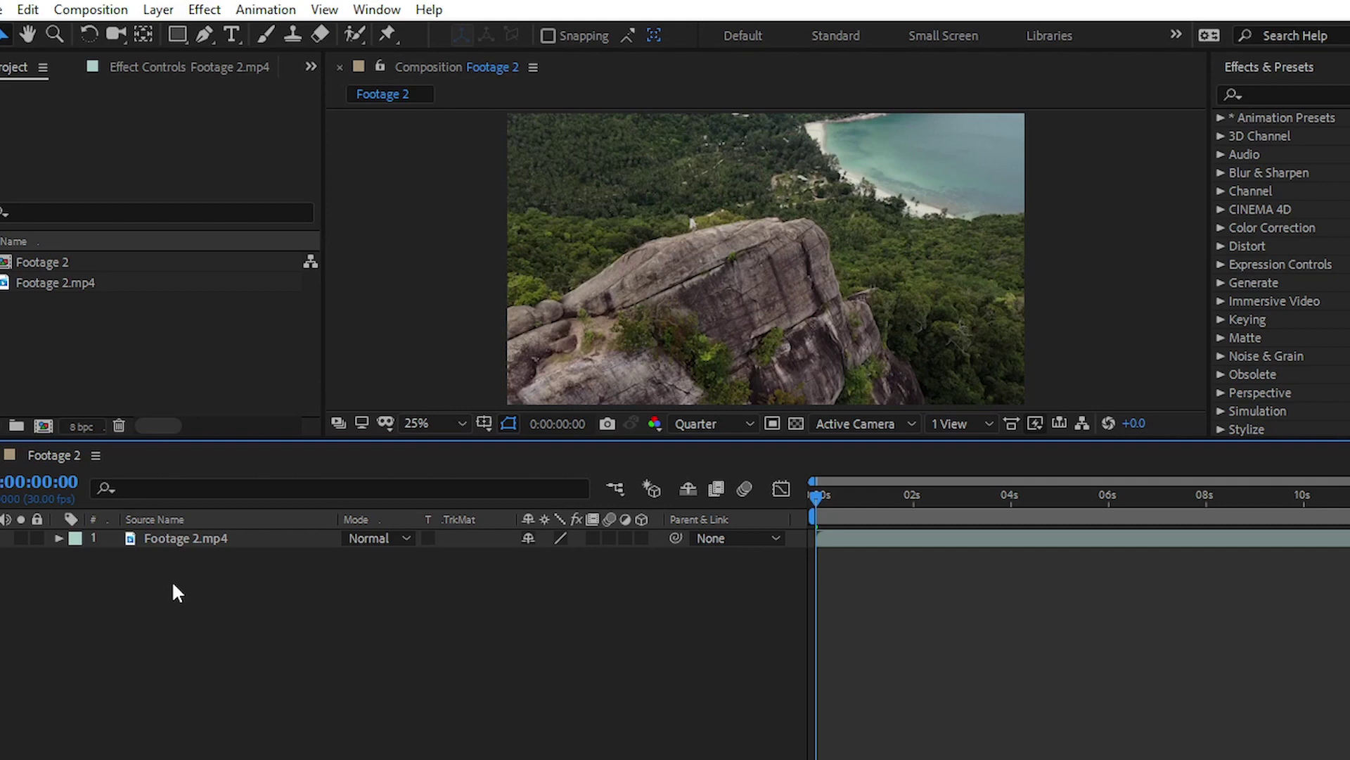
Select the Footage 2.mp4 layer and summon the FX Console search with Ctrl+Space
key("ctrl+space")
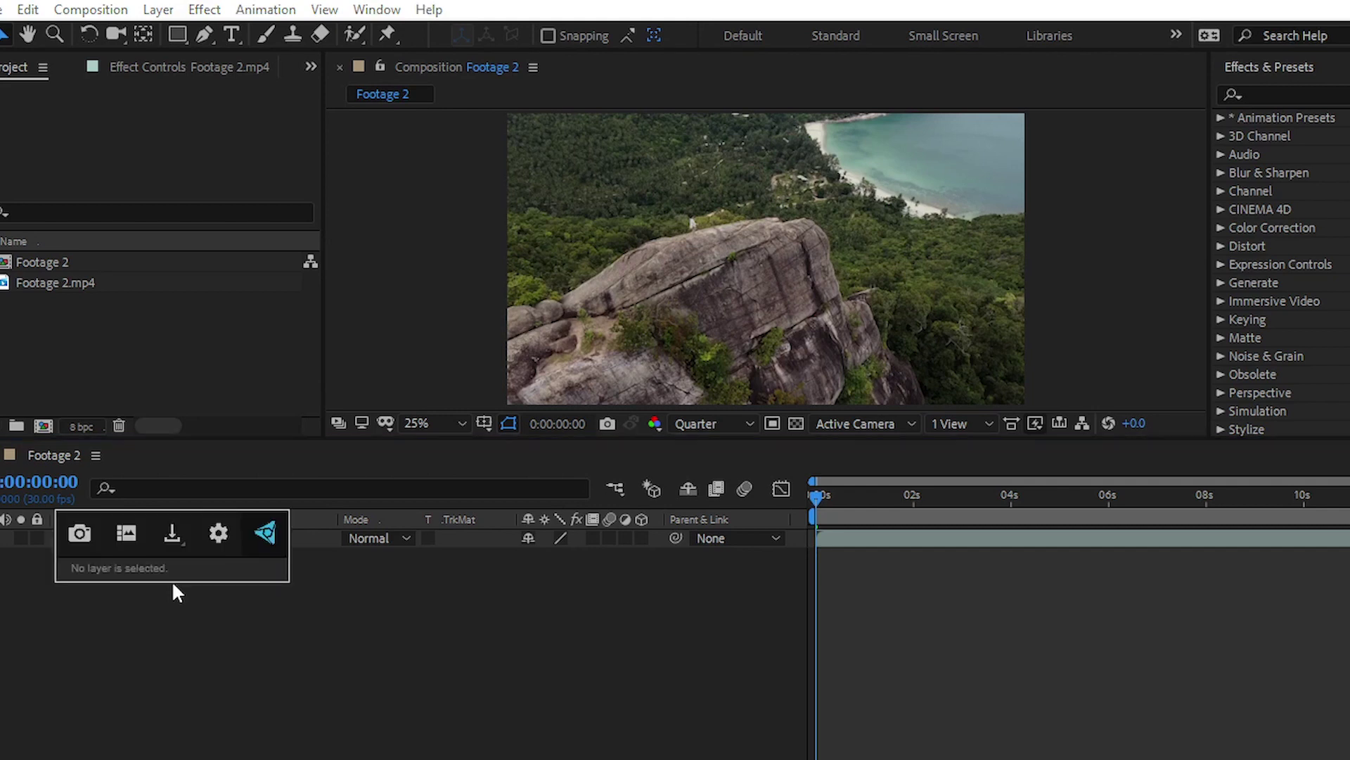
left_click(281, 630)
left_click(232, 540)
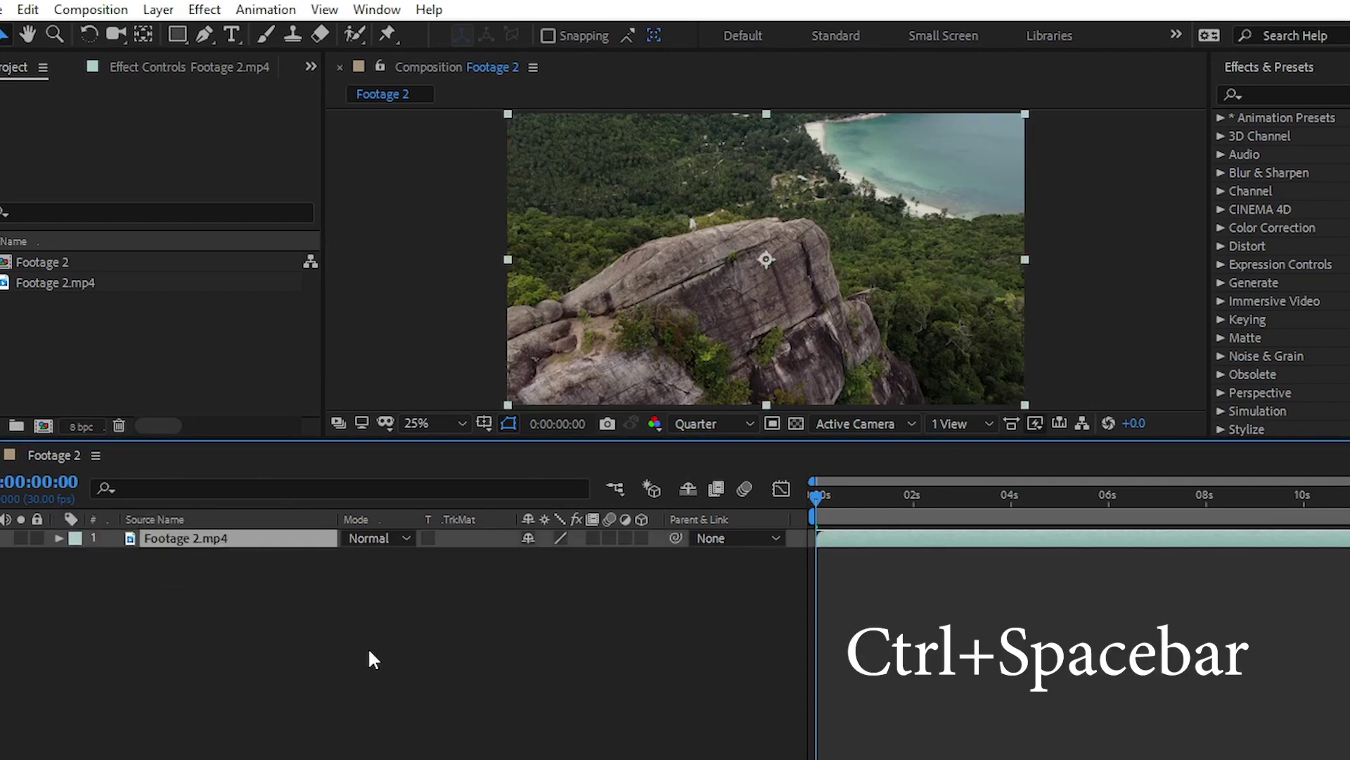
key("ctrl+space")
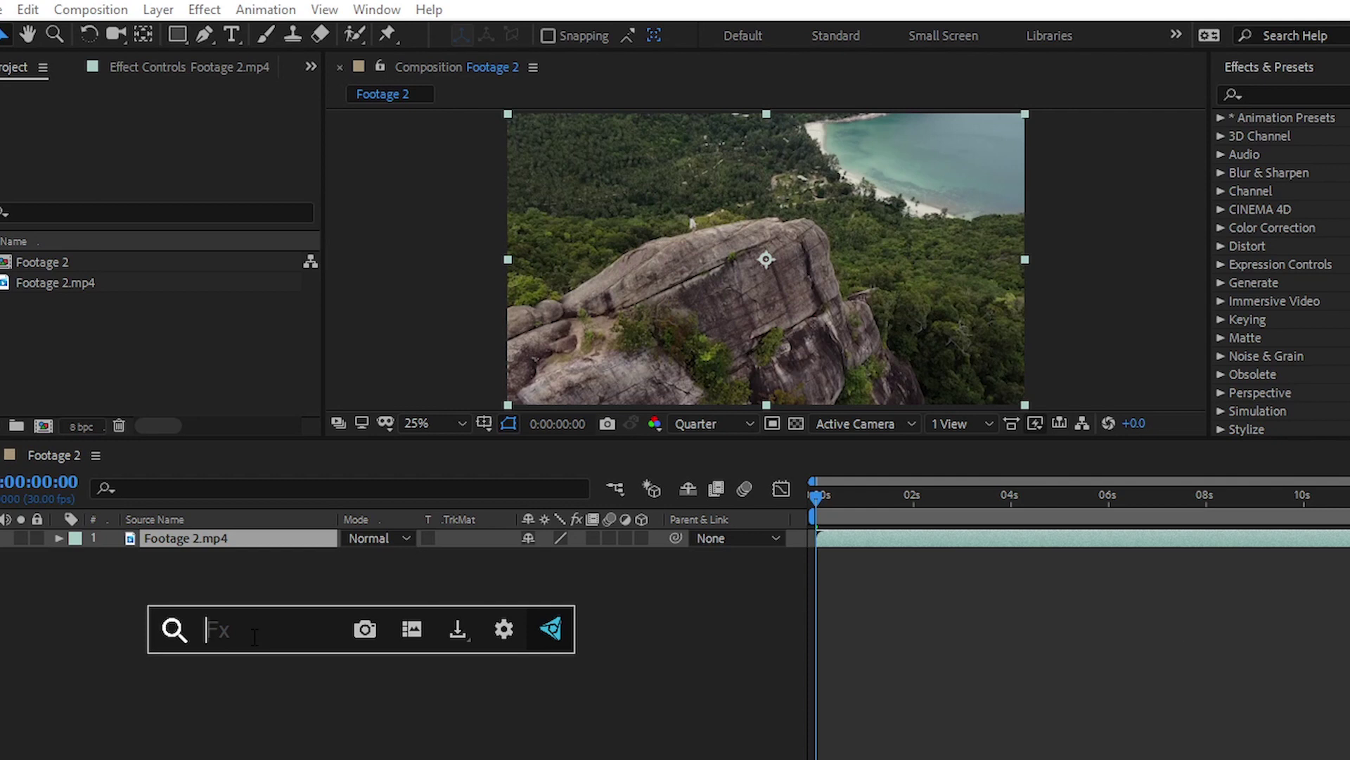
Search 'wigg' in FX Console and apply the Wiggle - position preset to Footage 2.mp4
type("wiigle")
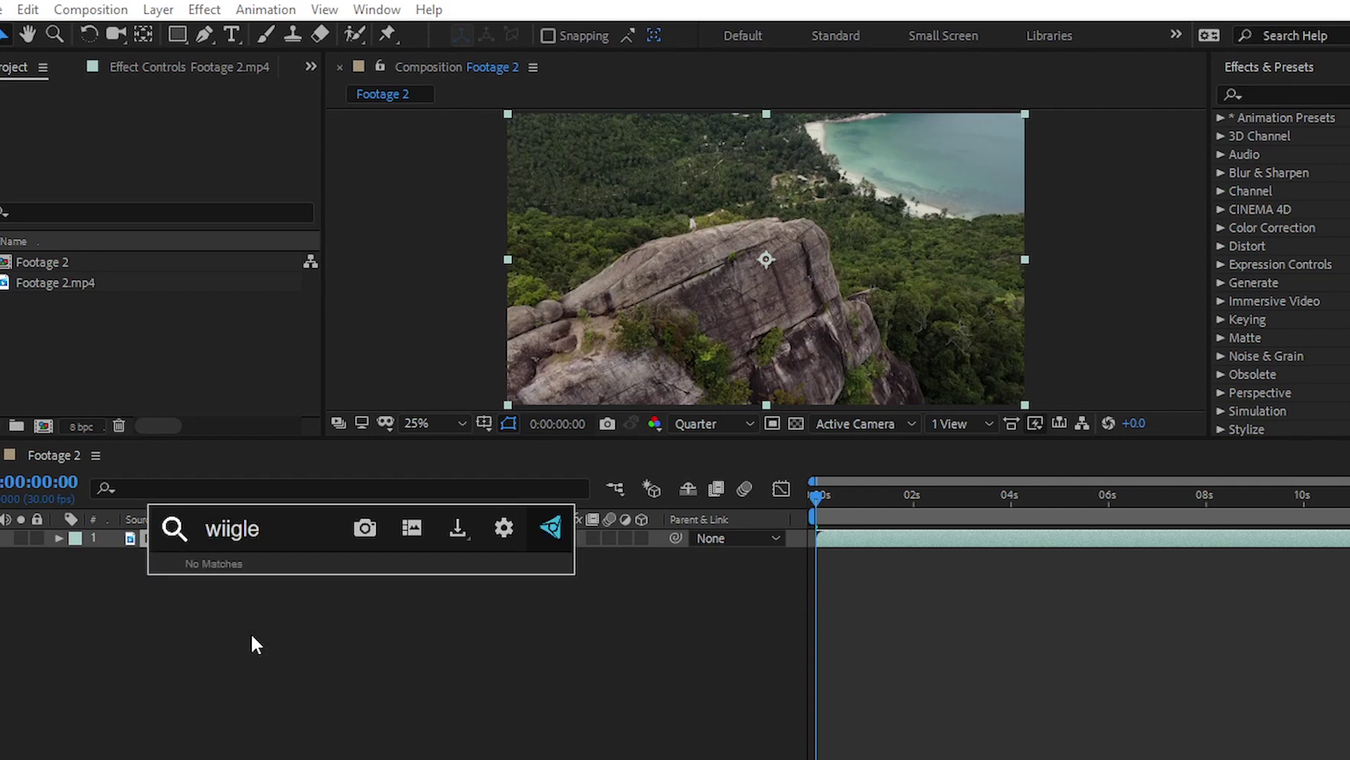
key("BackSpace")
key("BackSpace")
key("BackSpace")
key("BackSpace")
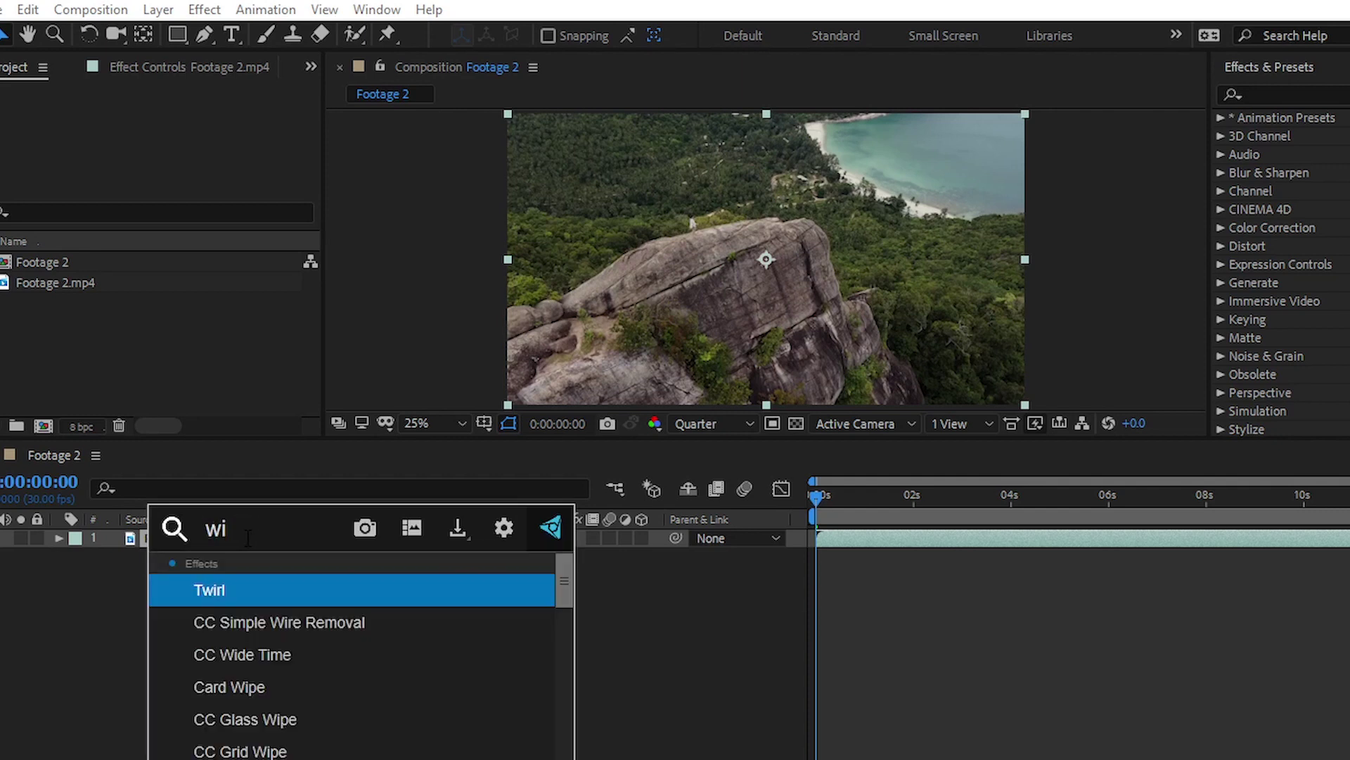
type("gg")
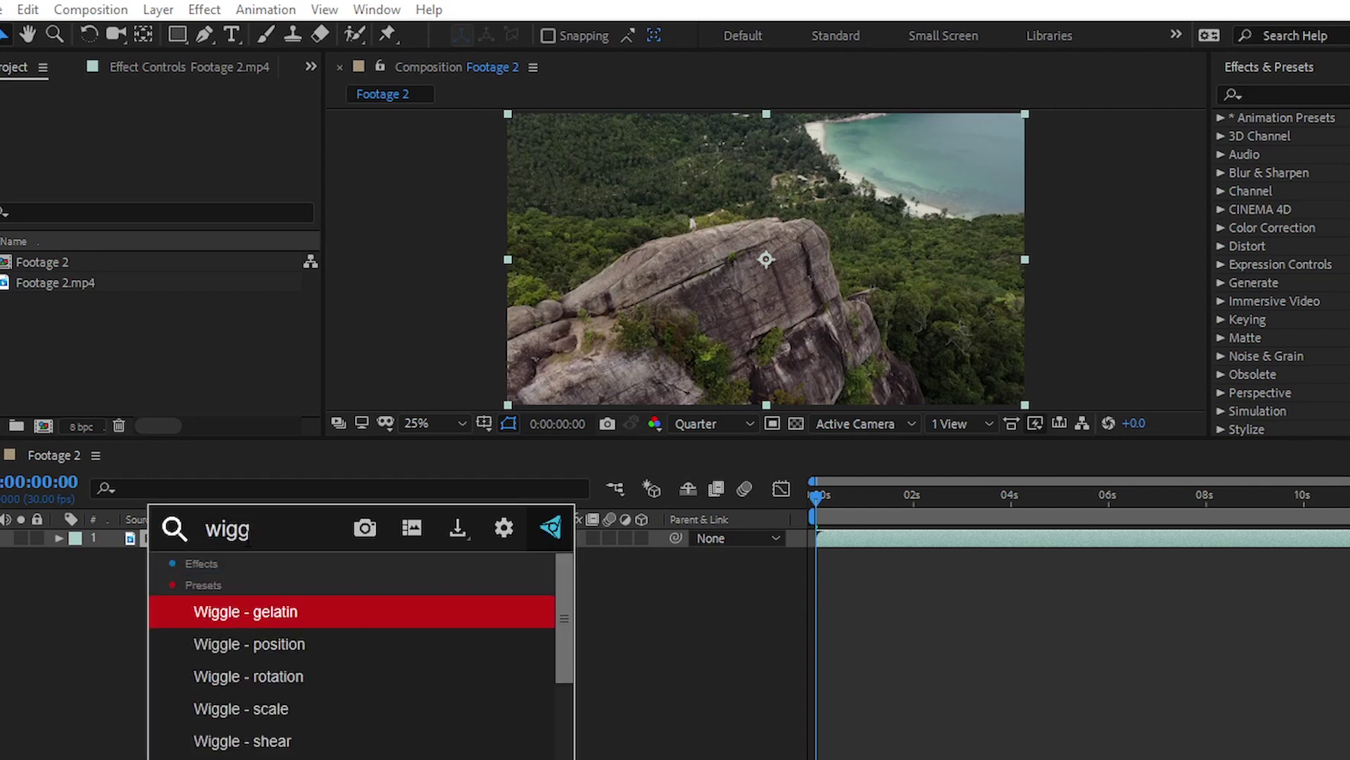
left_click(242, 636)
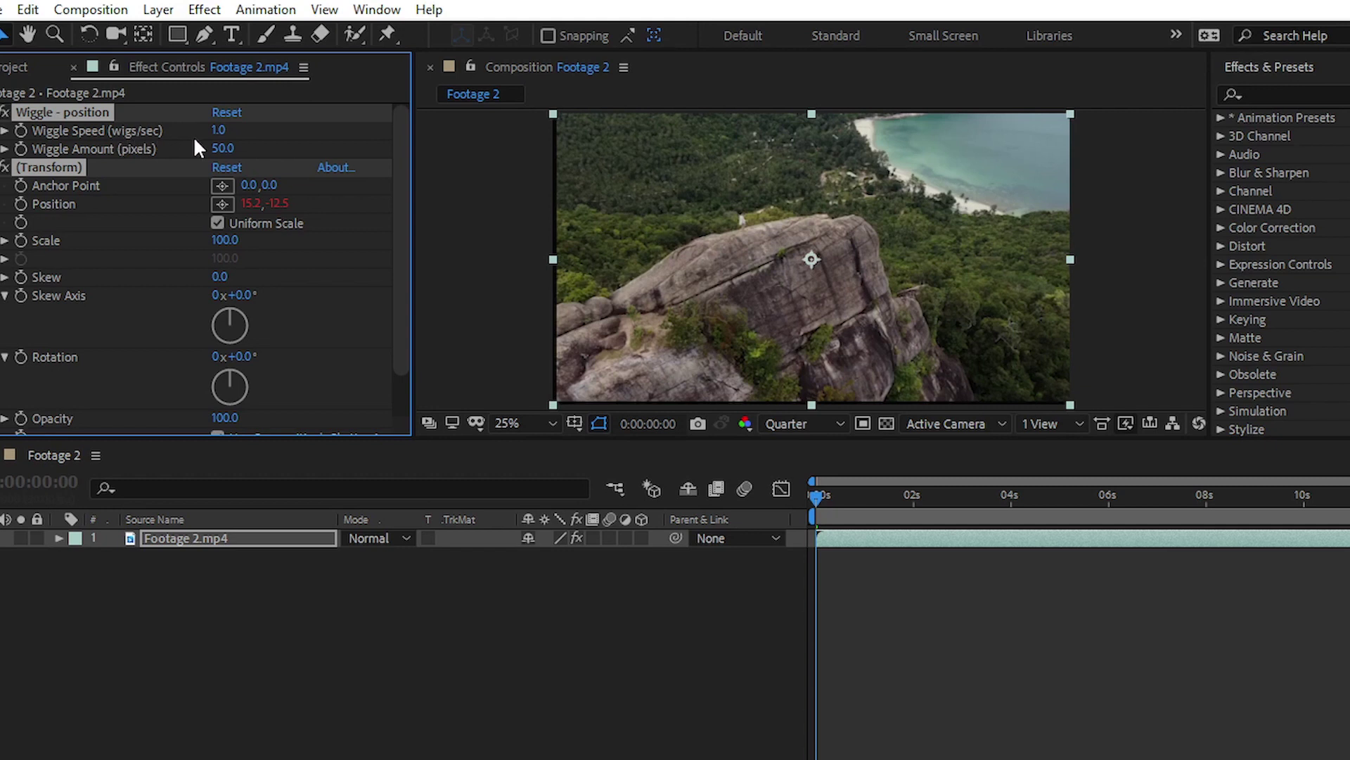
Raise Wiggle Speed to 19.0 and preview the shaking footage a few times
left_click_drag(221, 132, 119, 152)
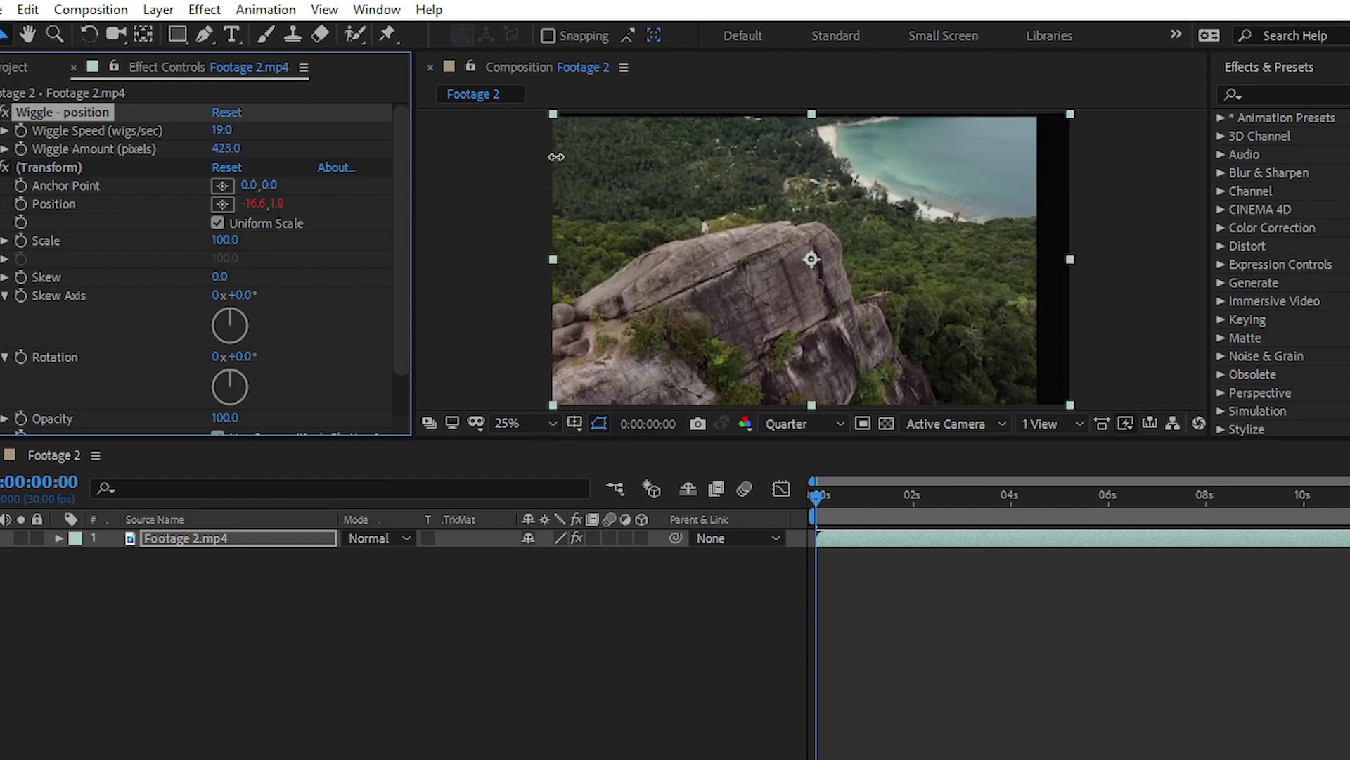
key("space")
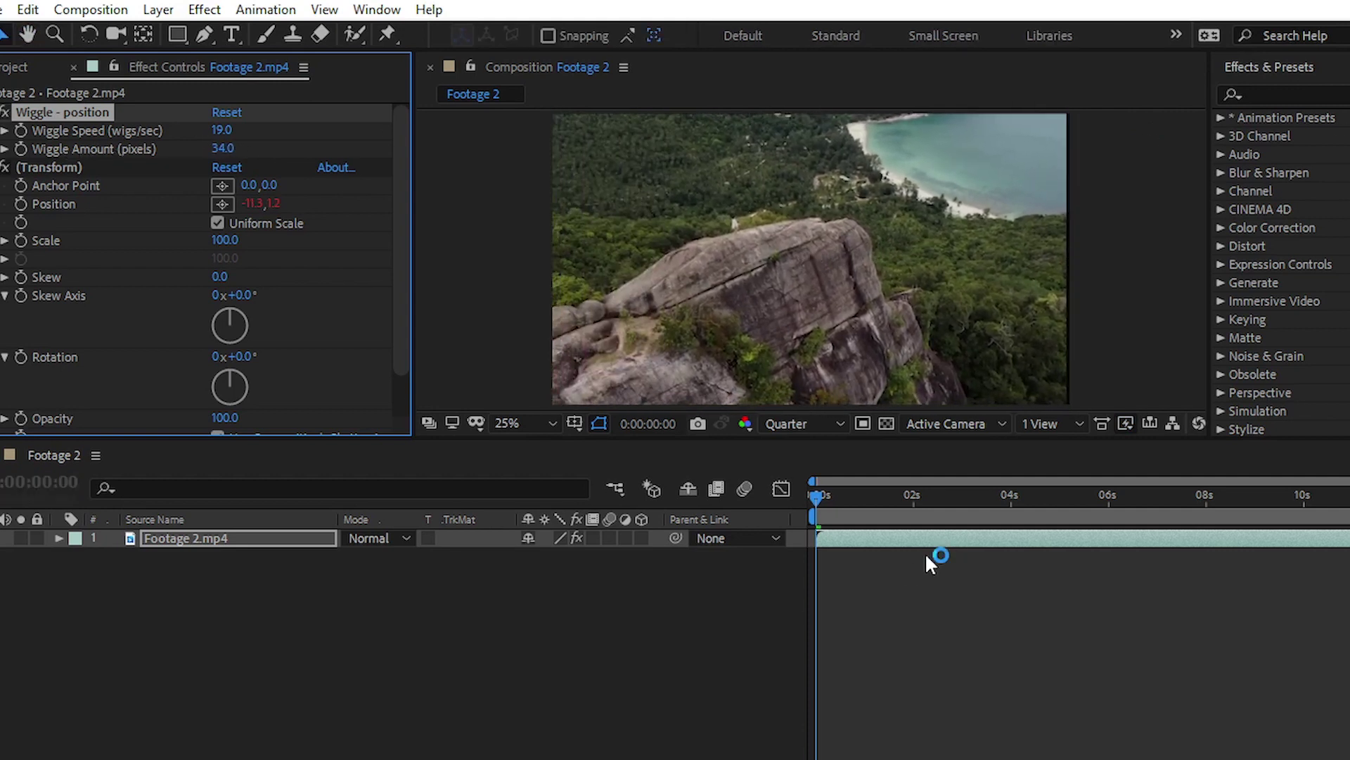
key("space")
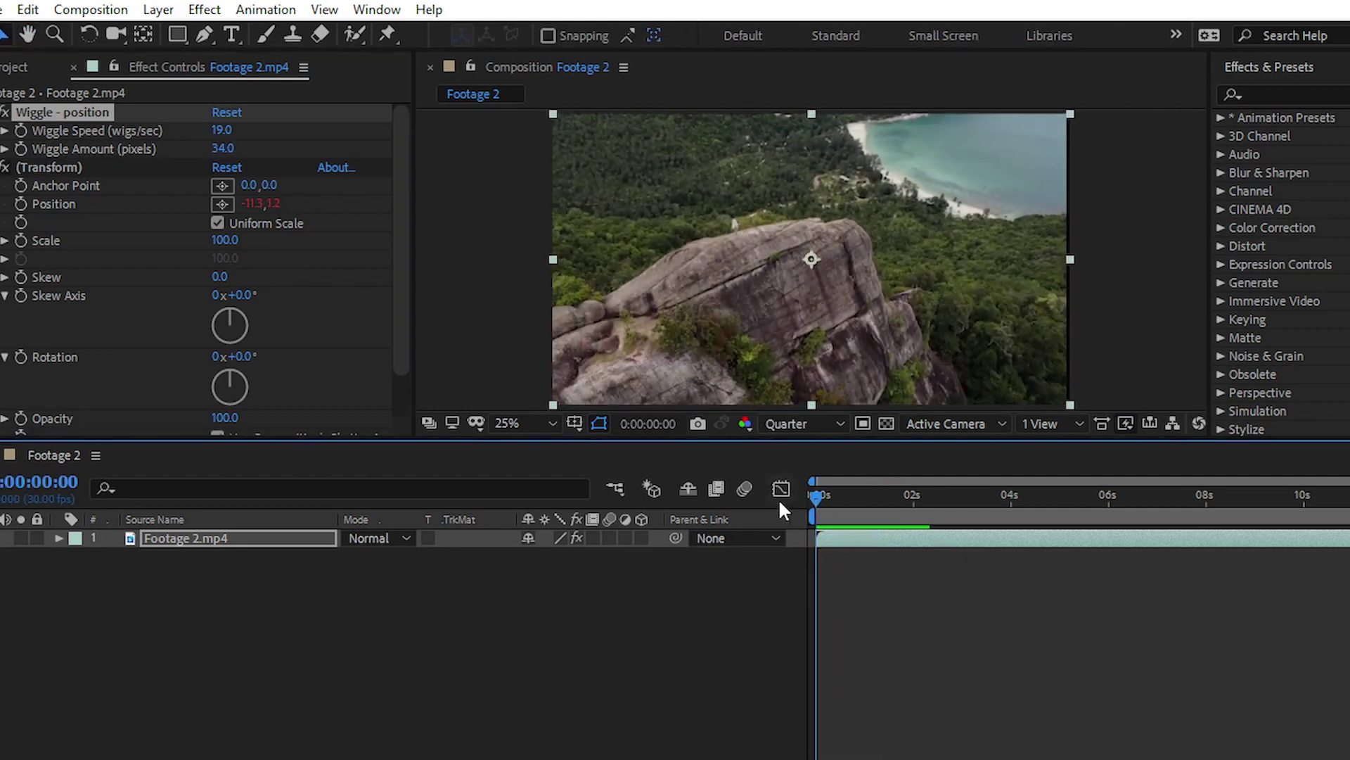
key("space")
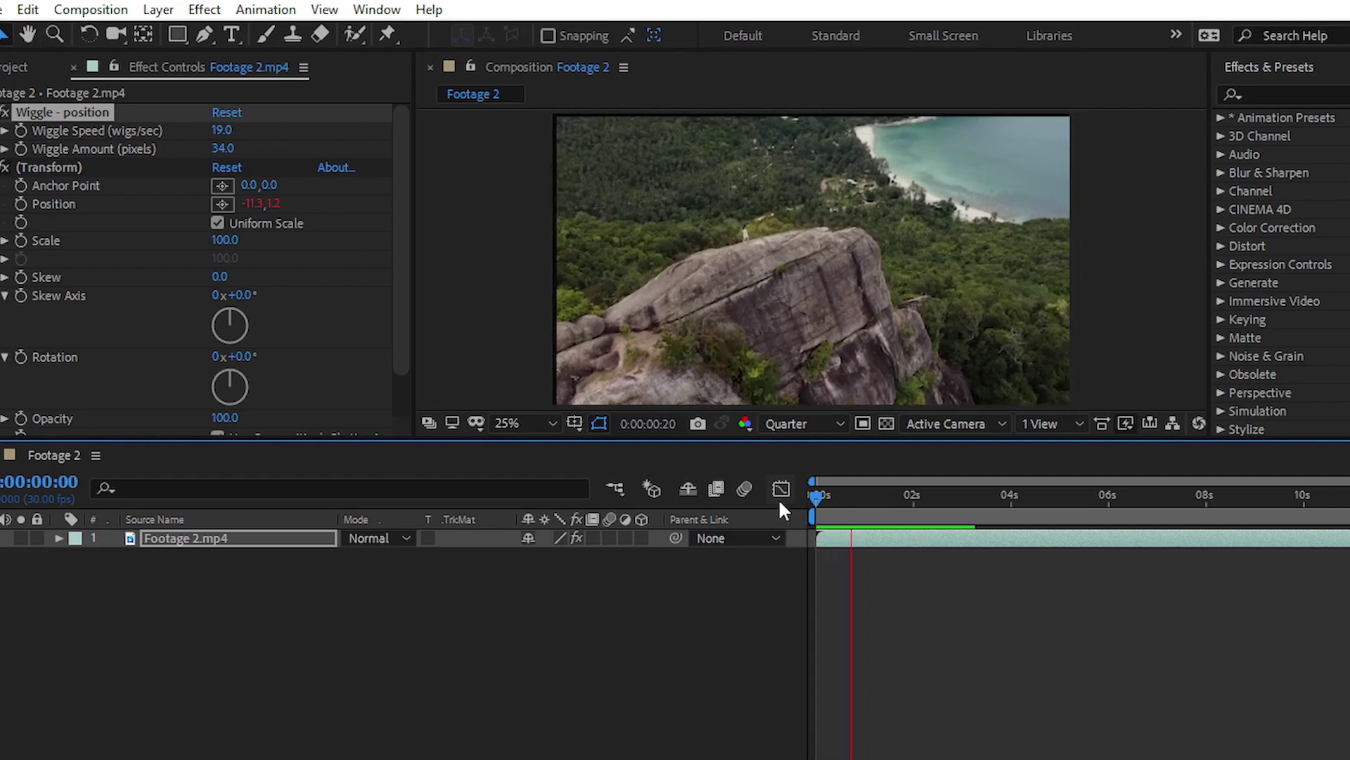
key("space")
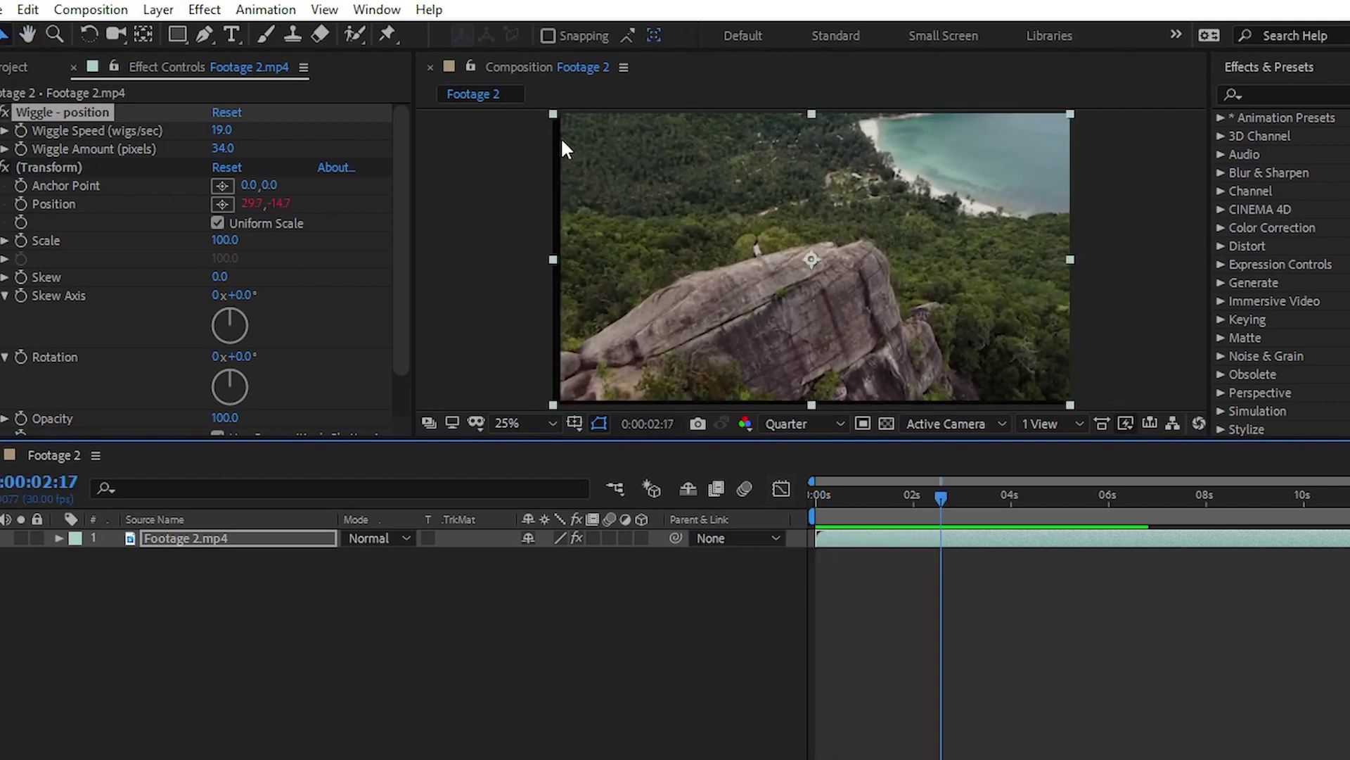
Scale the footage to 107 in the Transform effect and shift it slightly left and up
left_click(60, 169)
scroll(115, 298, "down", 2)
left_click_drag(222, 192, 229, 190)
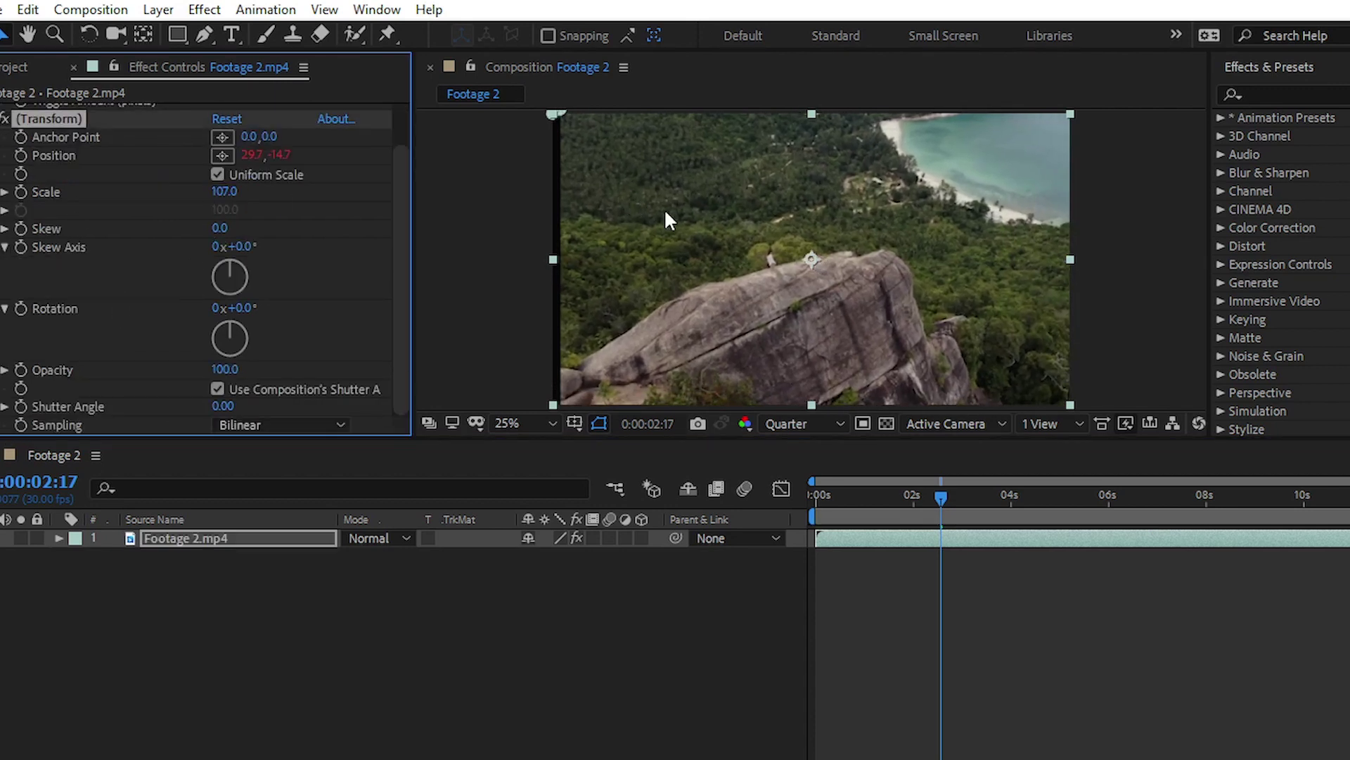
left_click_drag(668, 220, 648, 211)
Preview the wiggled footage from the start, then add a fresh Footage 2.mp4 clip to the comp
left_click_drag(826, 501, 761, 498)
key("space")
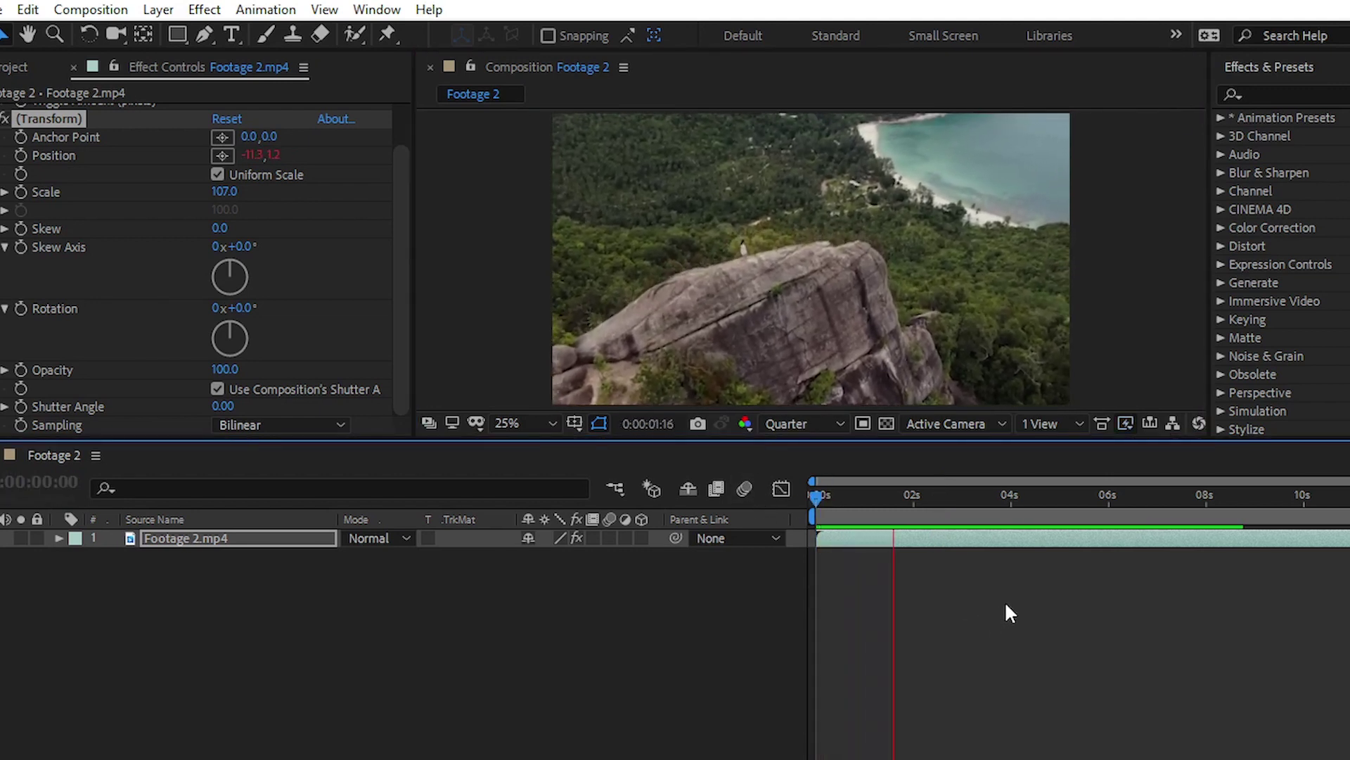
key("space")
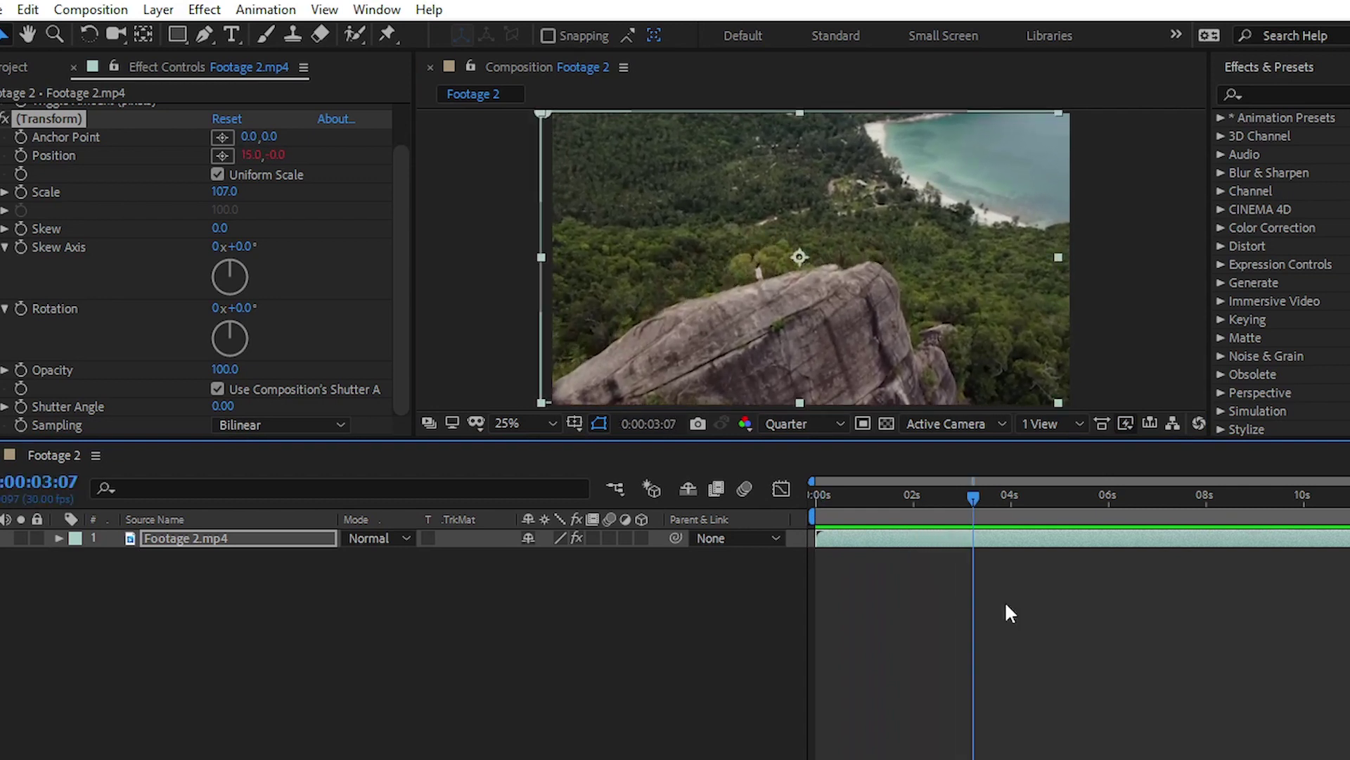
key("space")
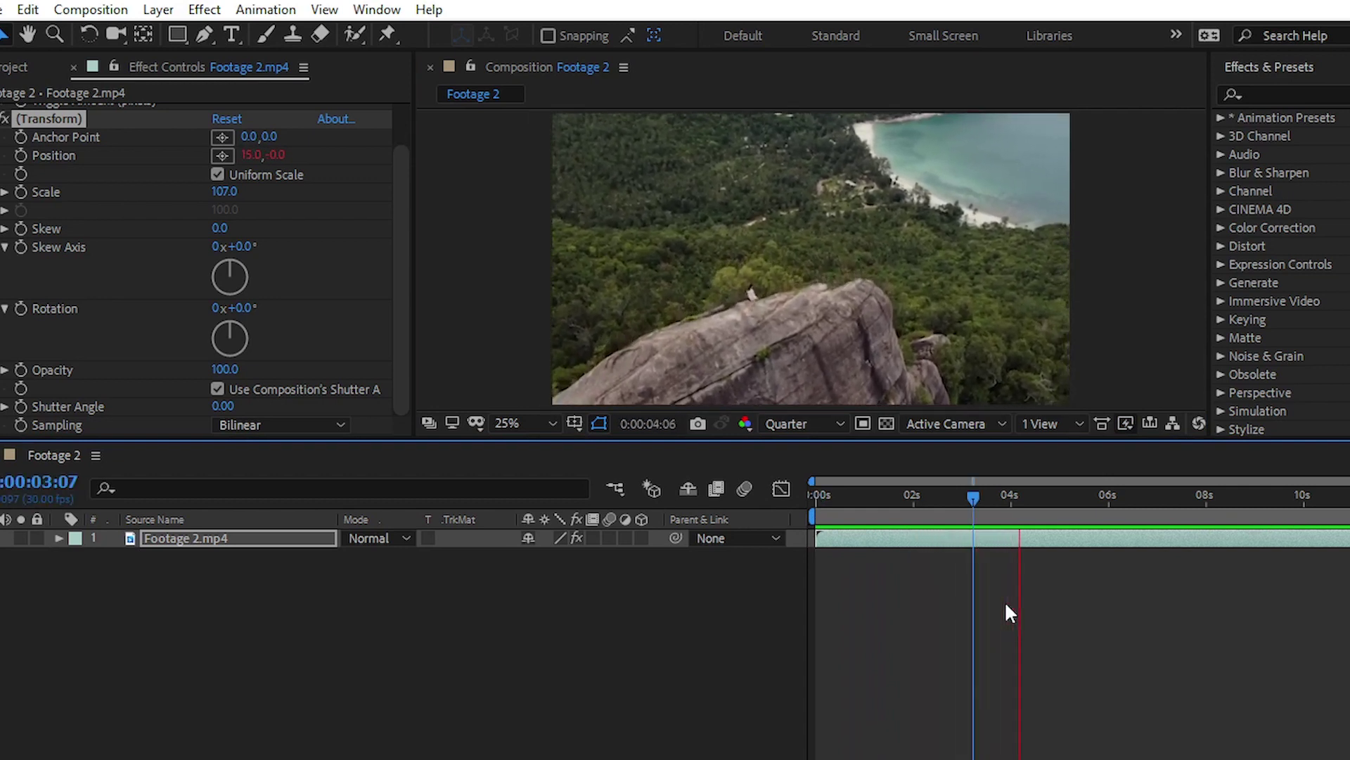
left_click(971, 494)
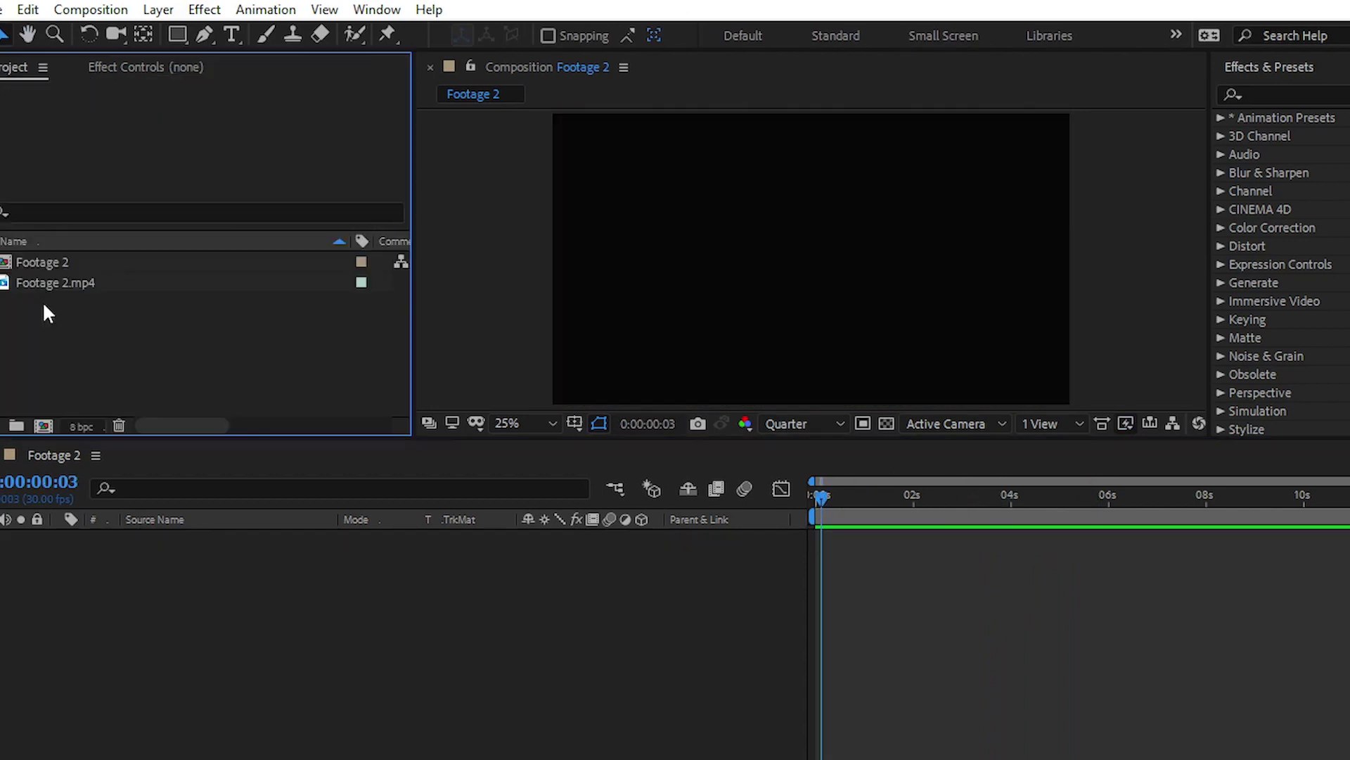
left_click_drag(42, 262, 106, 571)
Select the new Footage 2.mp4 layer, search 'motion' in FX Console and apply Motion Tile
left_click(209, 581)
left_click(216, 538)
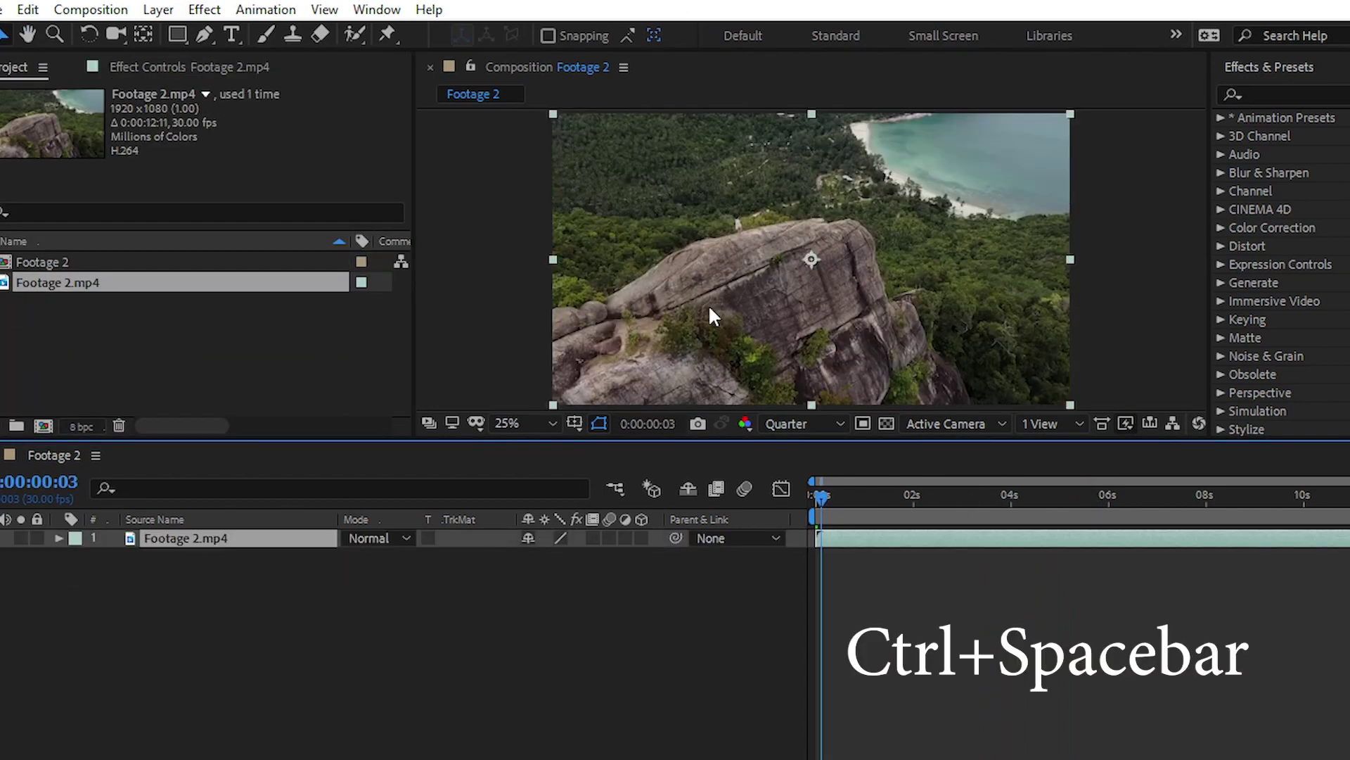
key("ctrl+space")
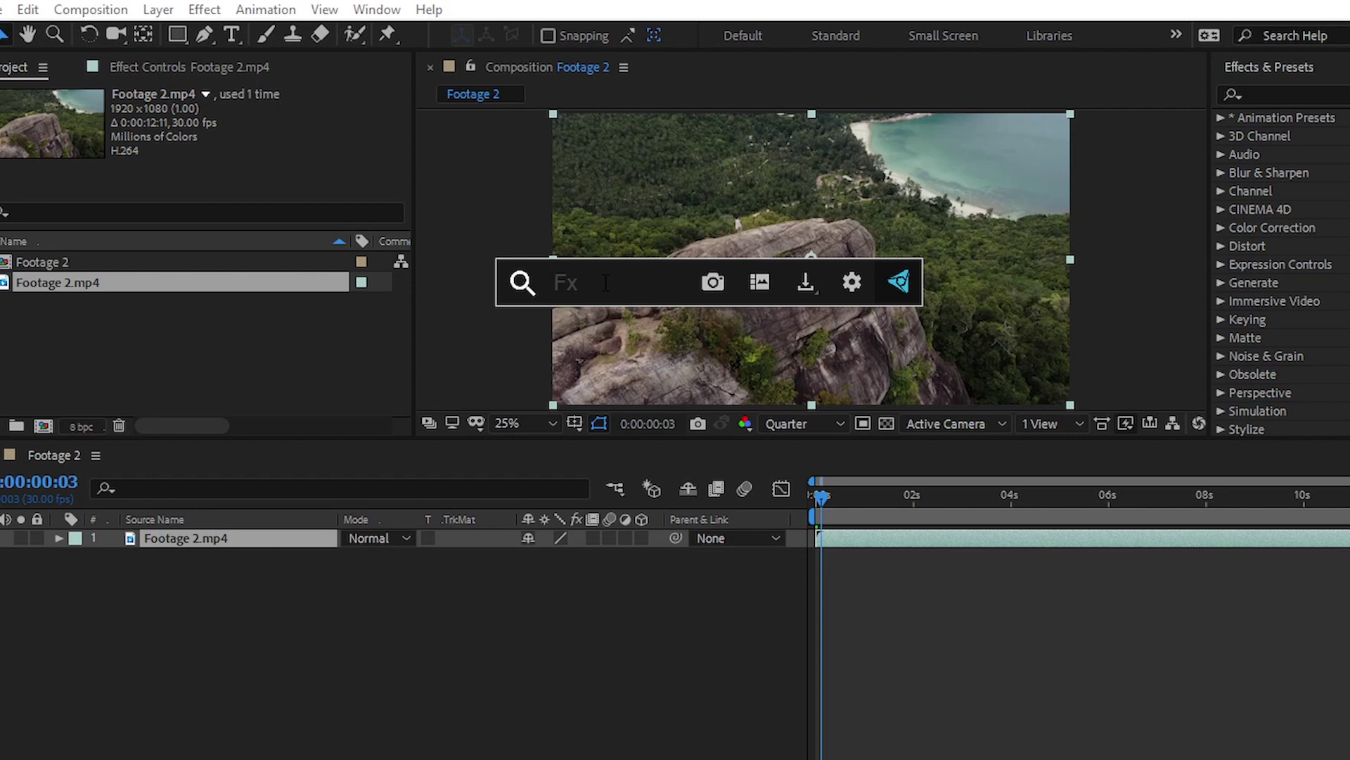
type("motion")
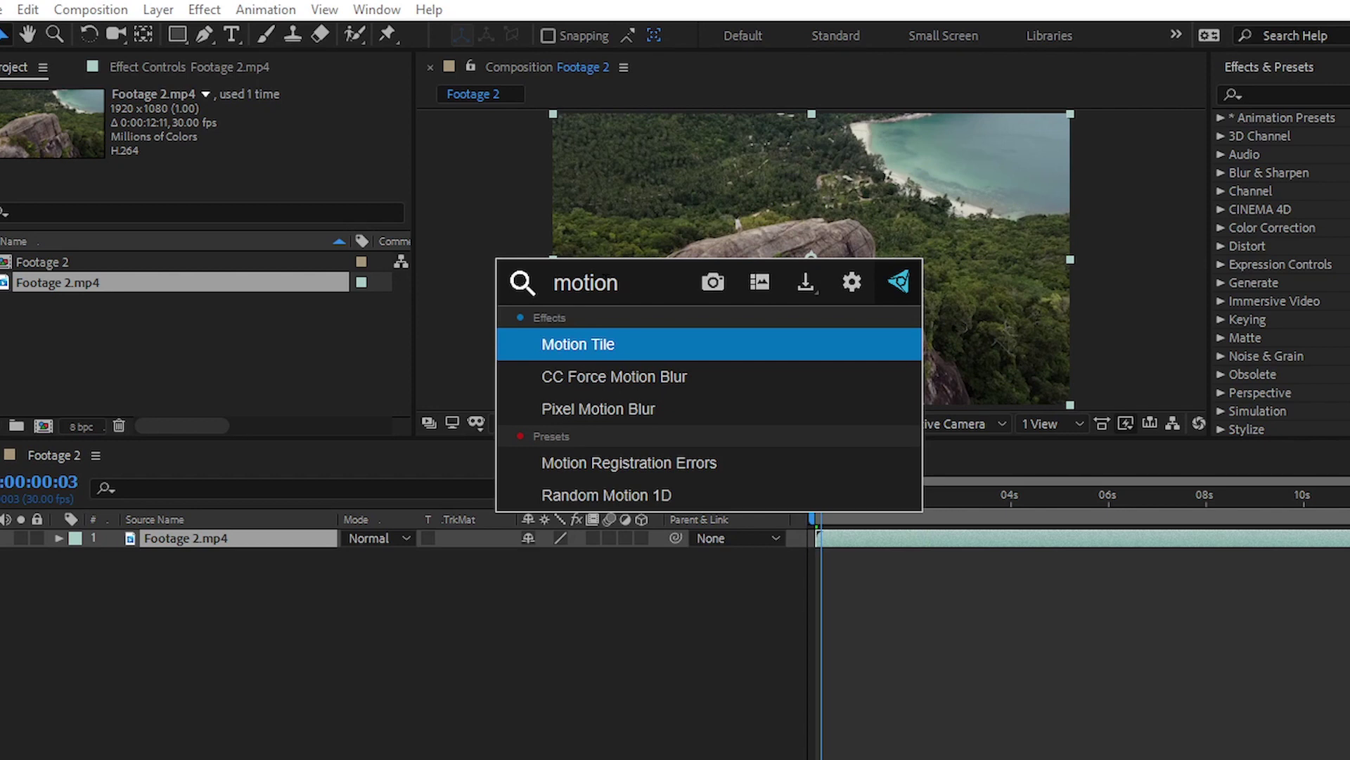
left_click(615, 358)
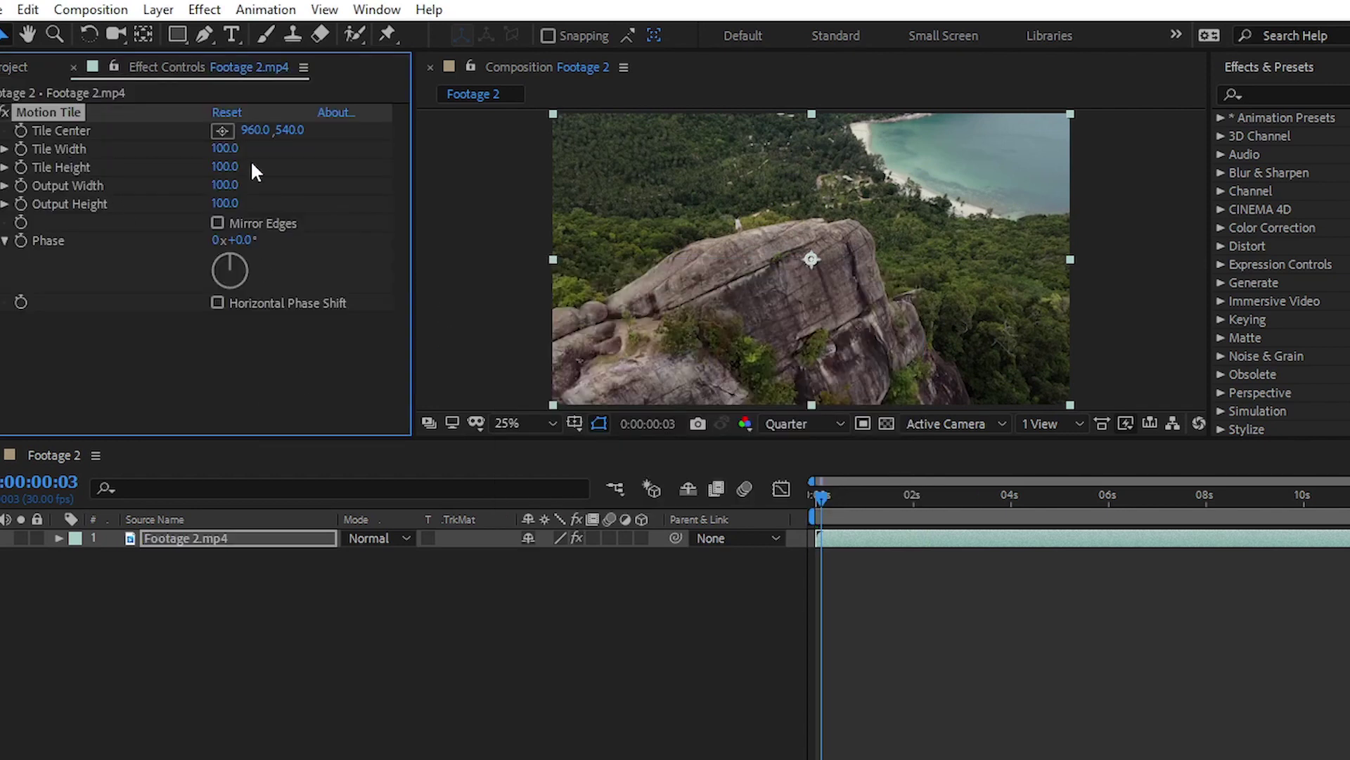
Widen Motion Tile's Output Width to 680 and shrink the layer to 75% scale
left_click(225, 185)
left_click(301, 201)
left_click_drag(225, 185, 292, 184)
key("s")
left_click_drag(553, 556, 534, 555)
Set Output Height and Output Width to 150, preview the tiled footage, and select Motion Tile
left_click(225, 203)
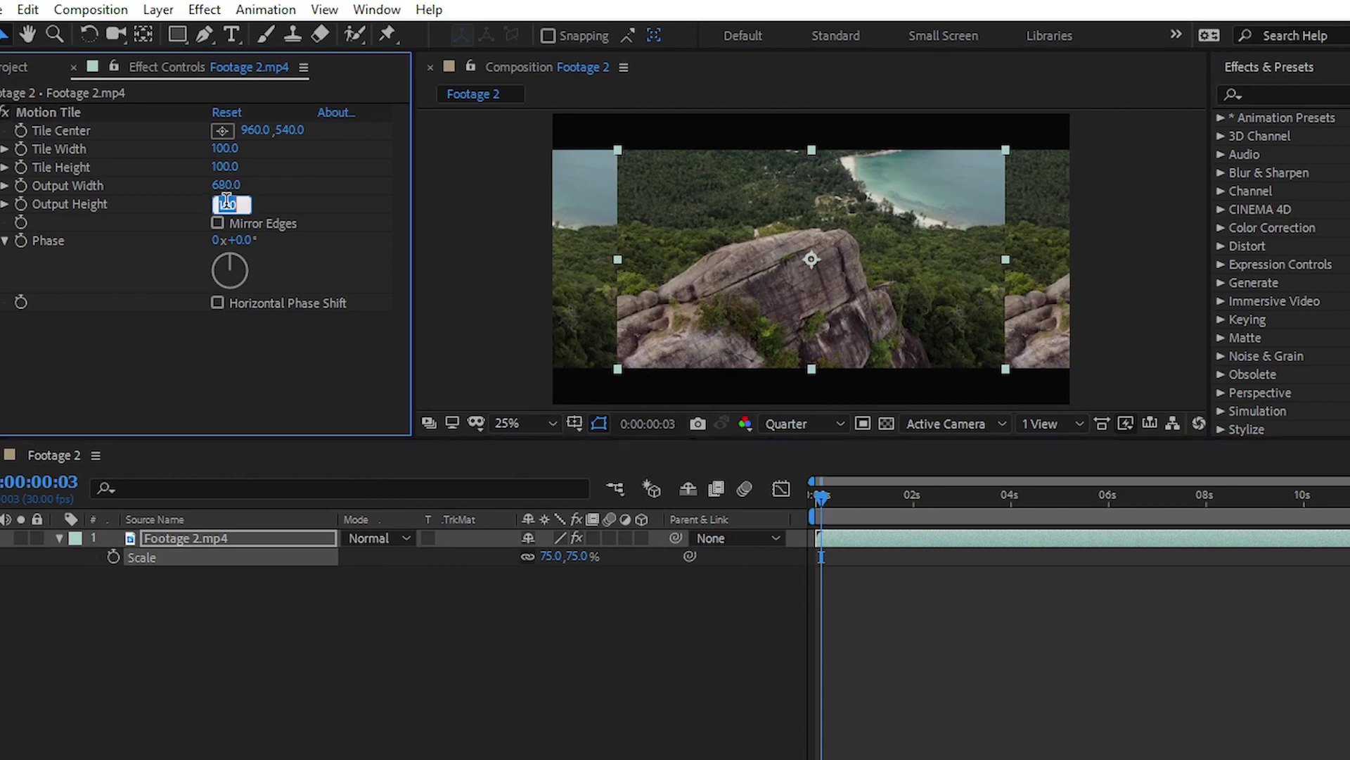
type("150")
key("Return")
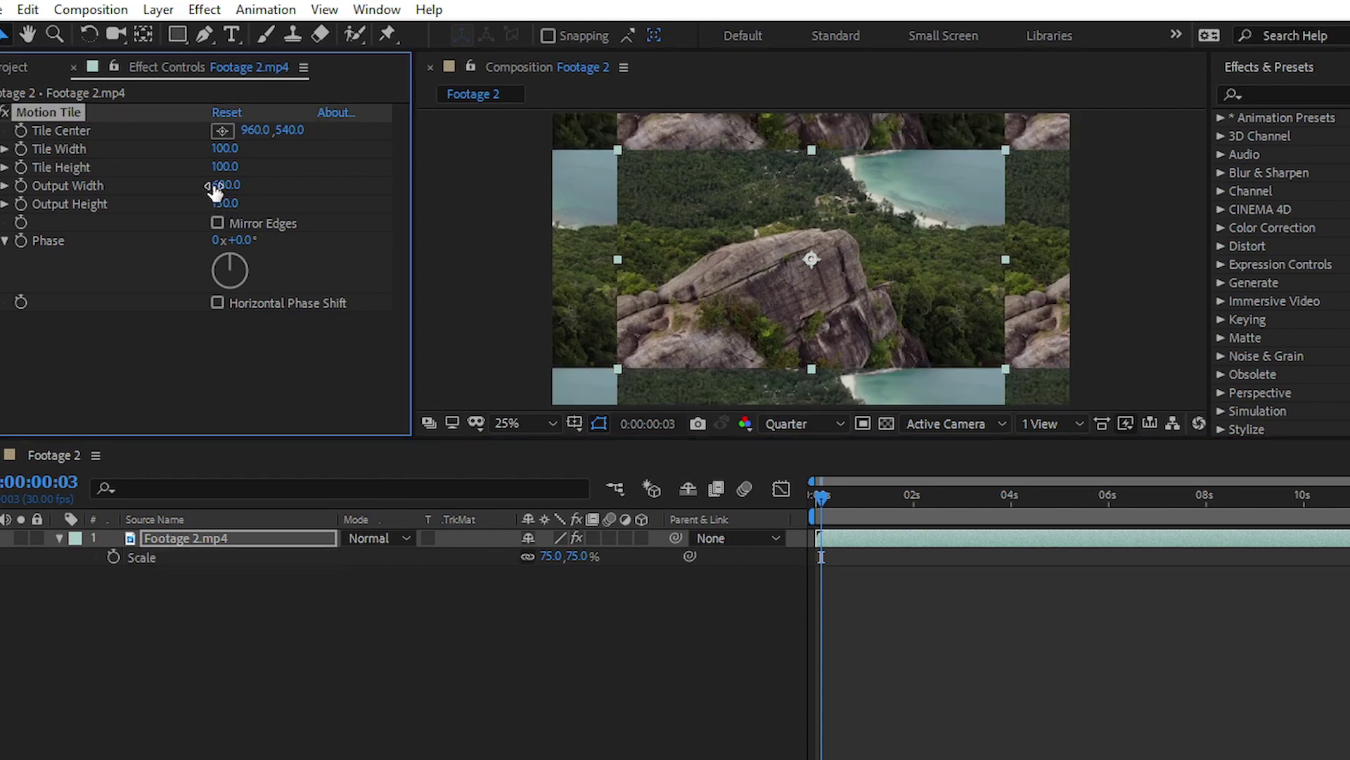
left_click(225, 185)
type("150")
key("Return")
key("space")
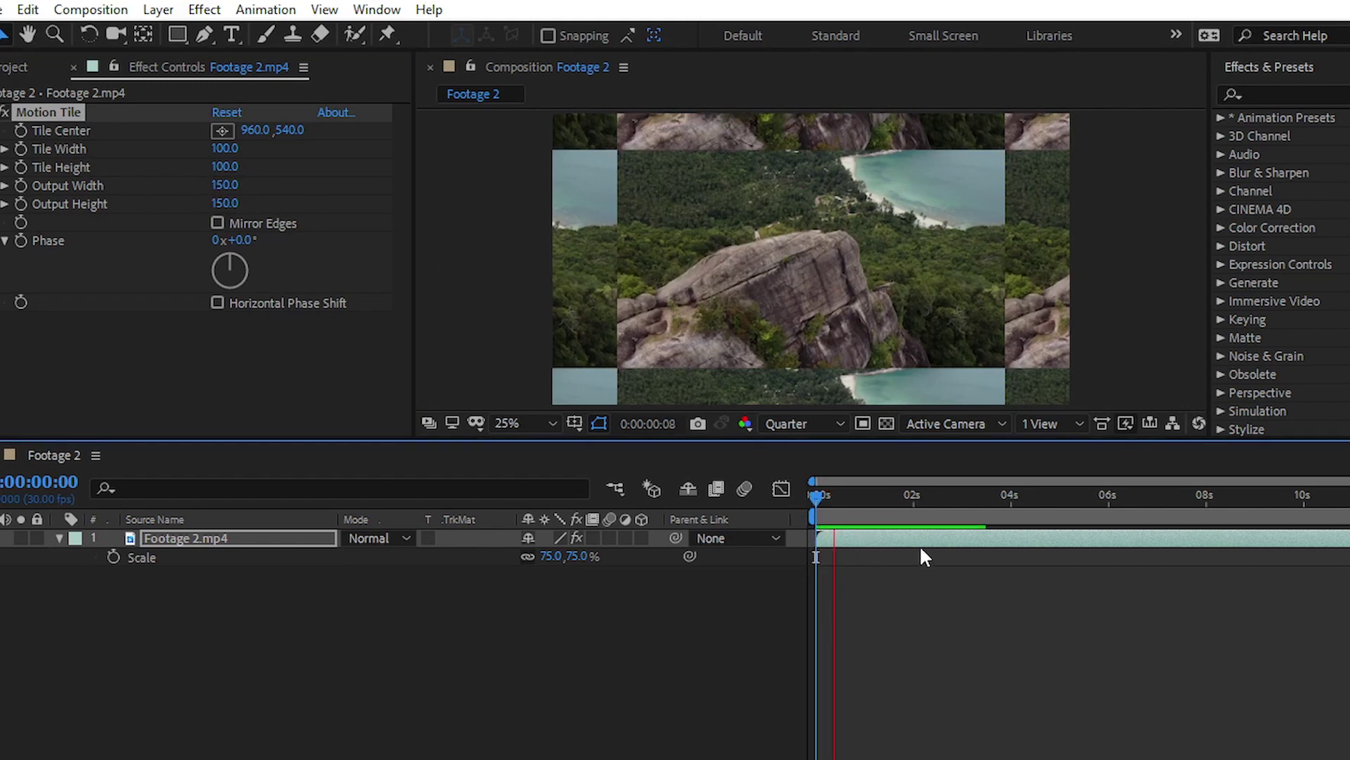
left_click_drag(905, 497, 829, 494)
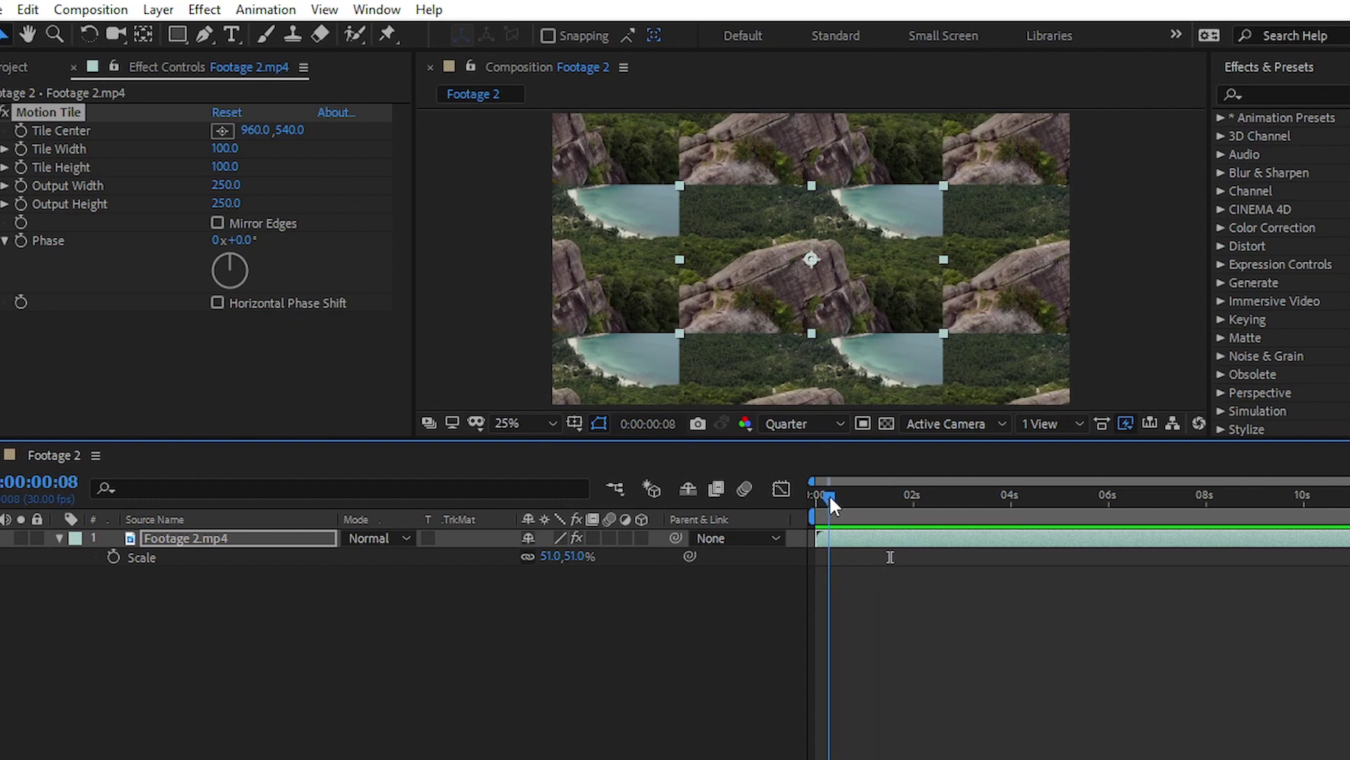
left_click(60, 117)
Delete Motion Tile, reset the layer Scale to 100%, and bring up the FX Console search
key("Delete")
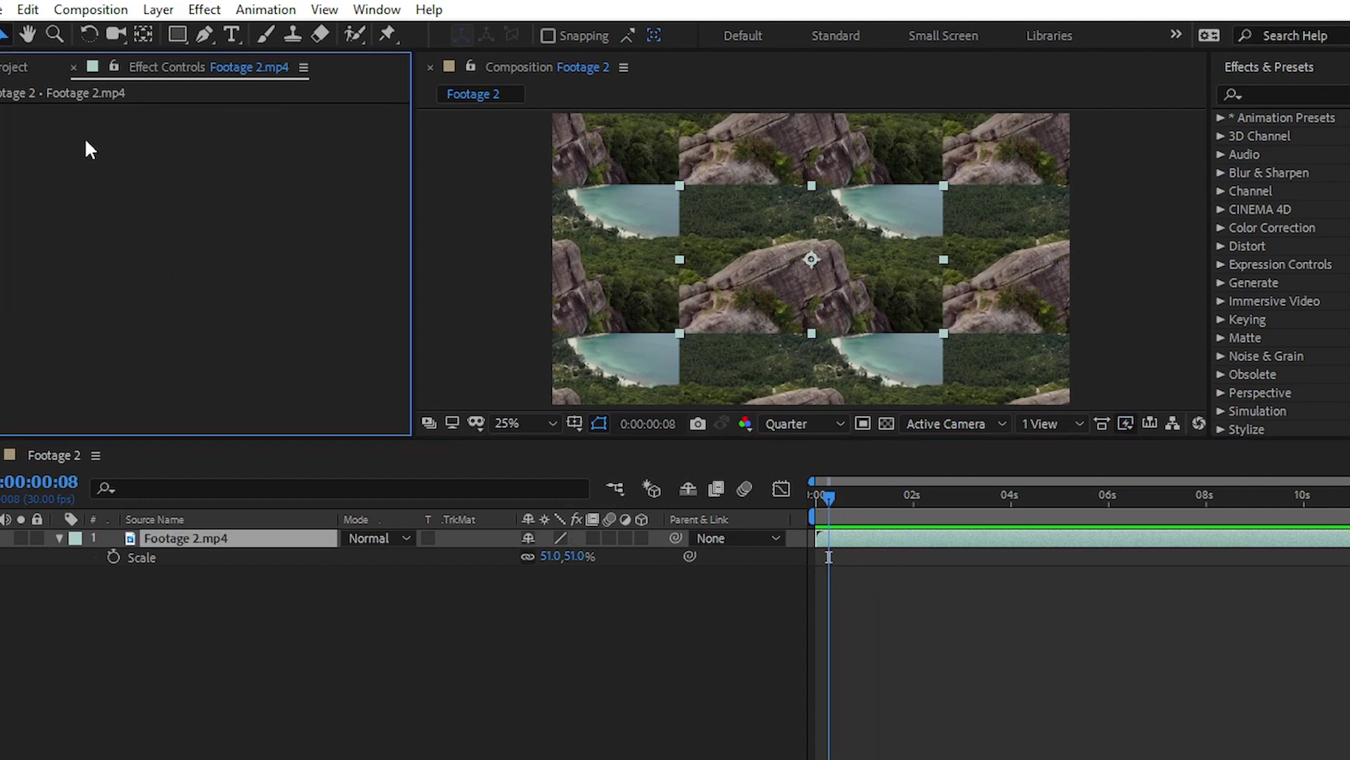
left_click(16, 68)
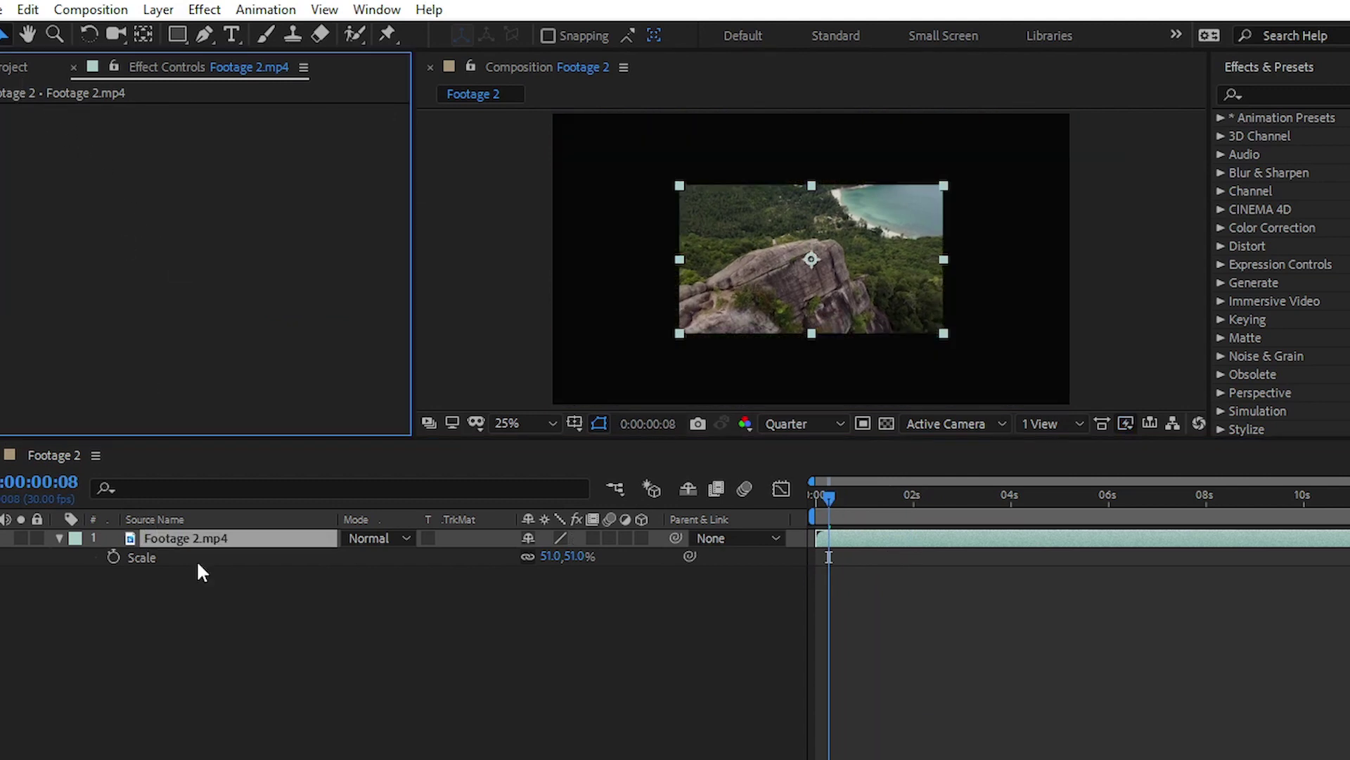
left_click(546, 557)
type("100")
key("Return")
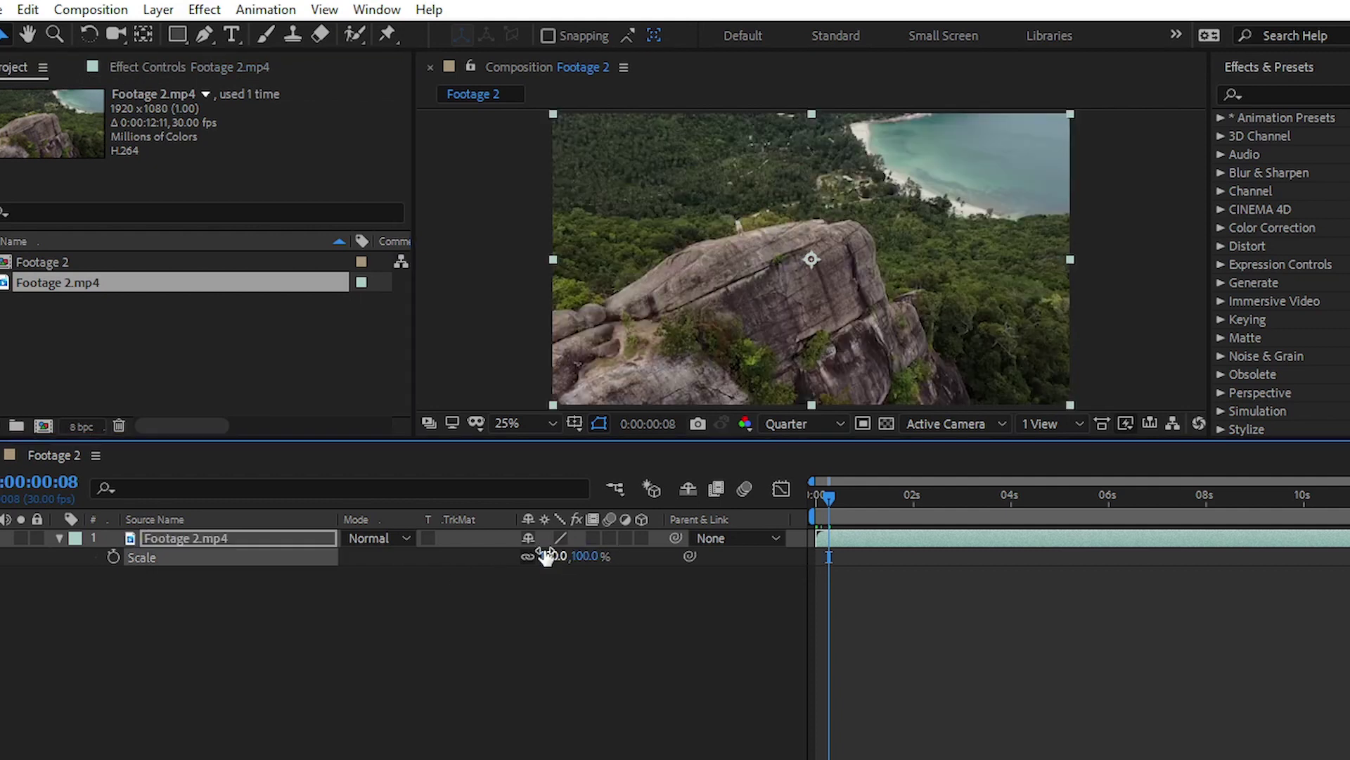
key("ctrl+space")
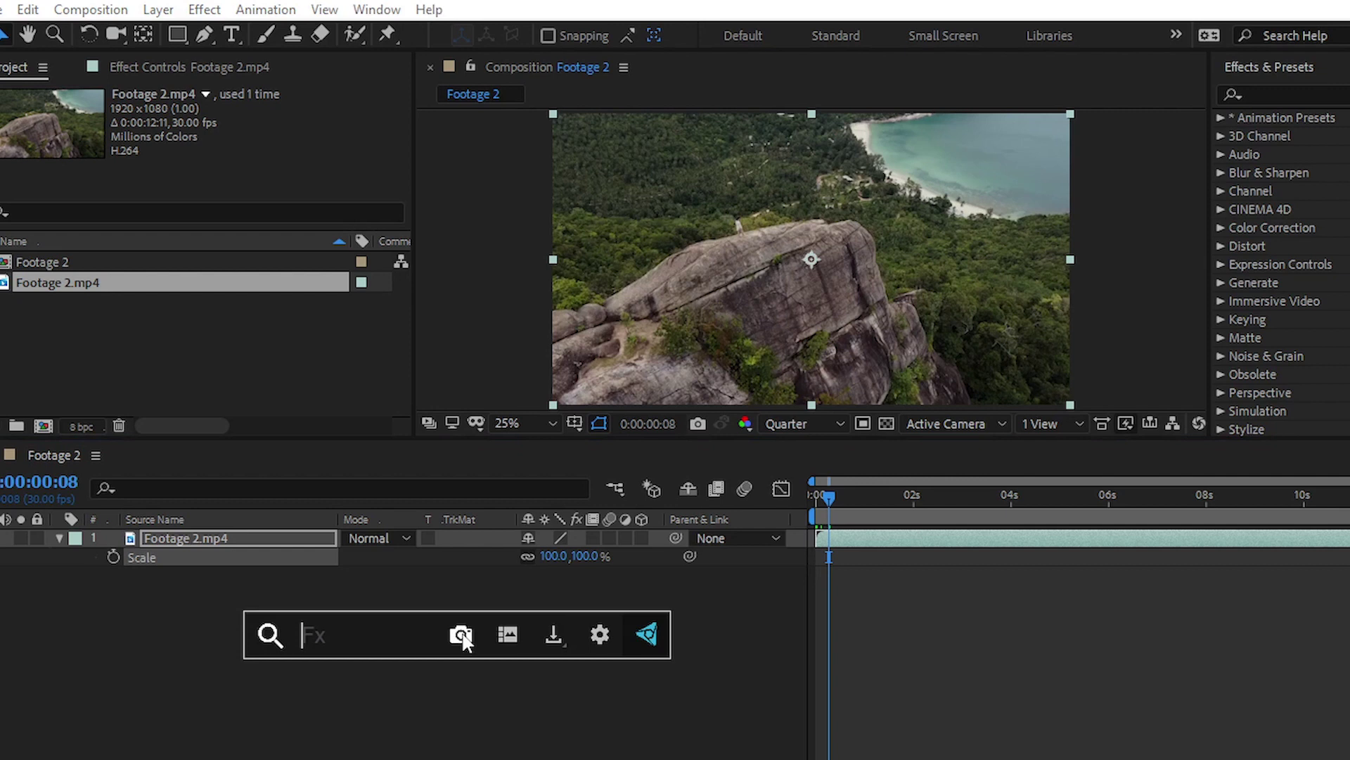
key("ctrl+space")
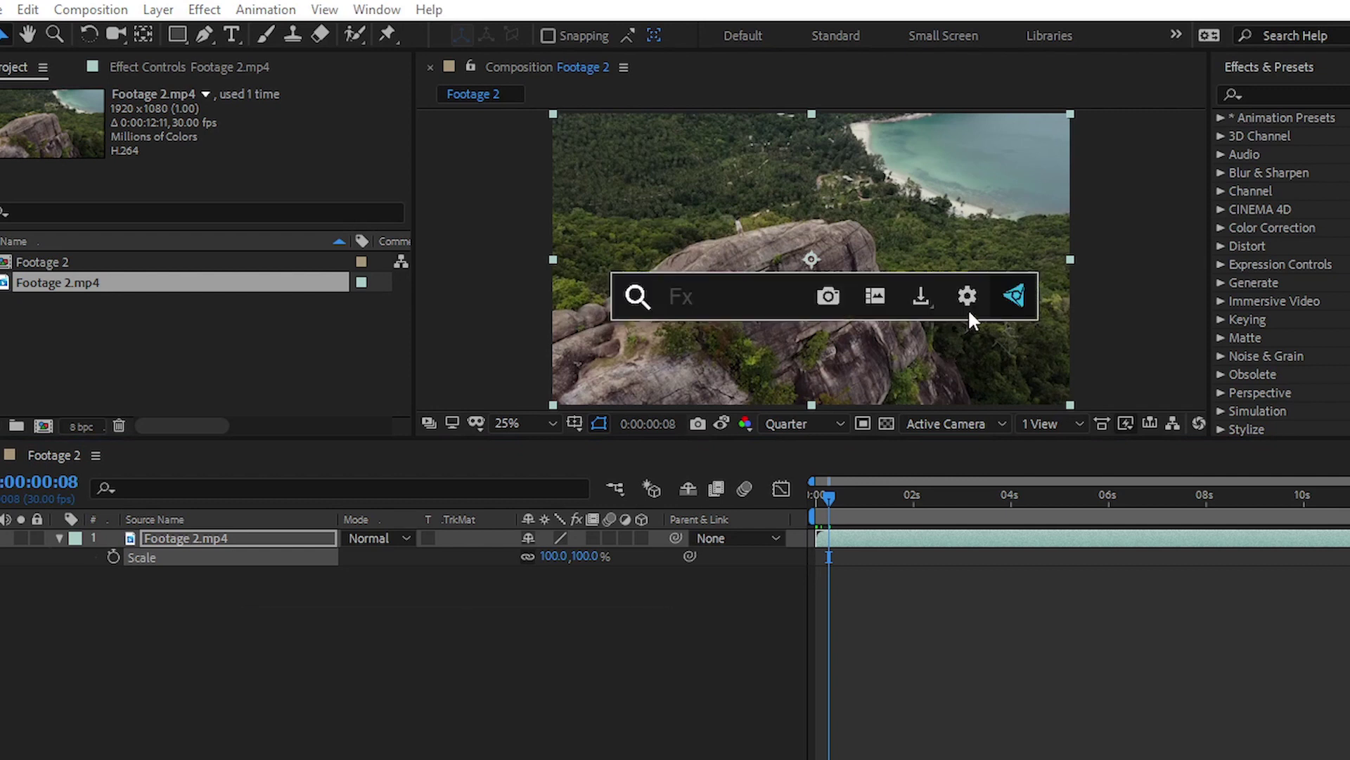
In FX Console settings, set UI Color to Light, keep the shortcut unchanged, and confirm with OK
left_click(968, 299)
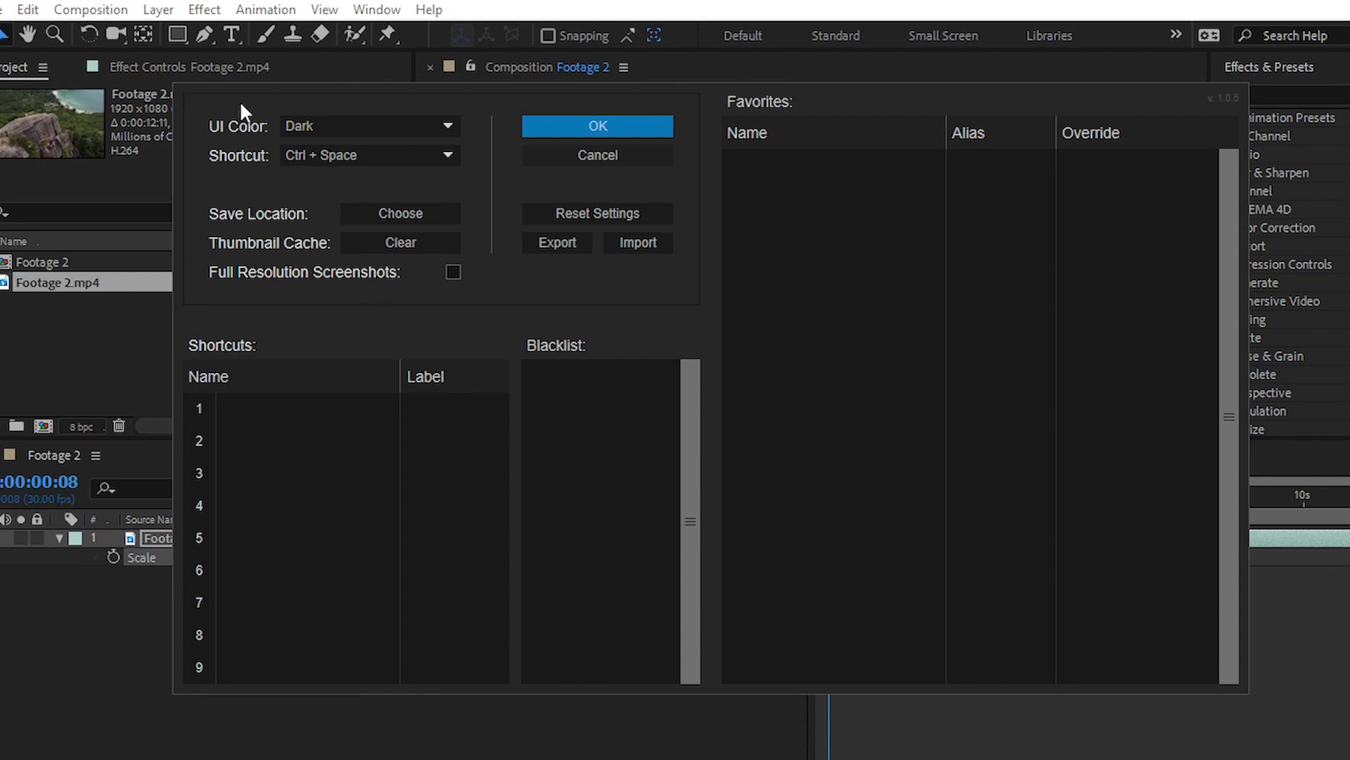
left_click(290, 128)
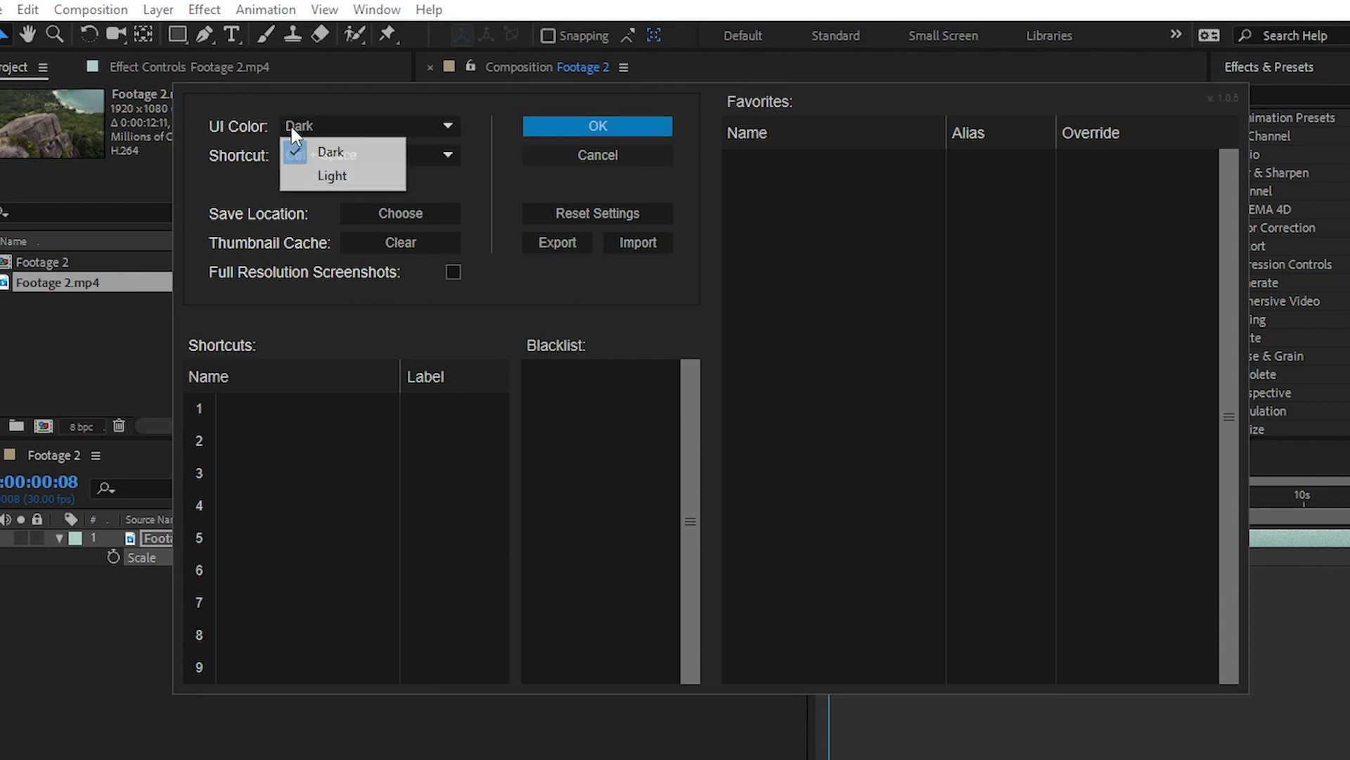
left_click(344, 176)
left_click(351, 155)
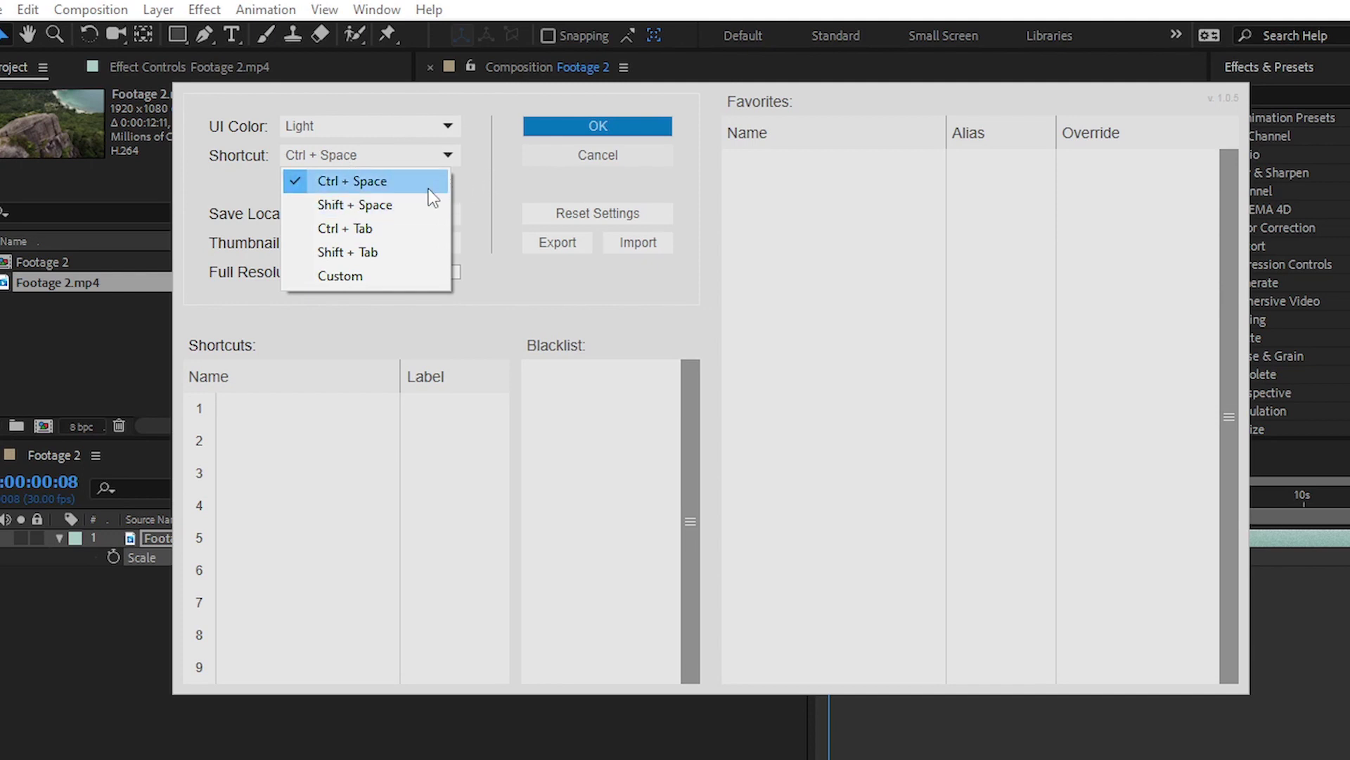
left_click(470, 193)
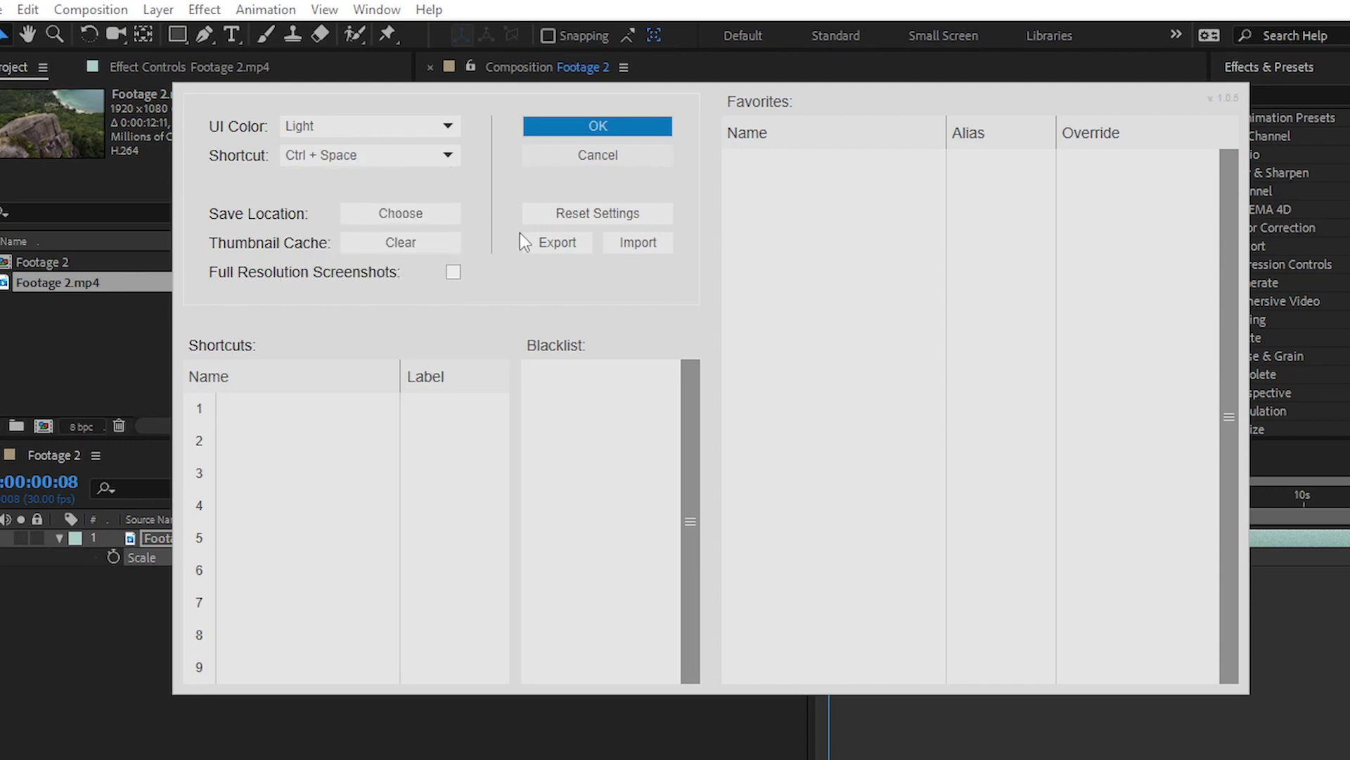
left_click(610, 126)
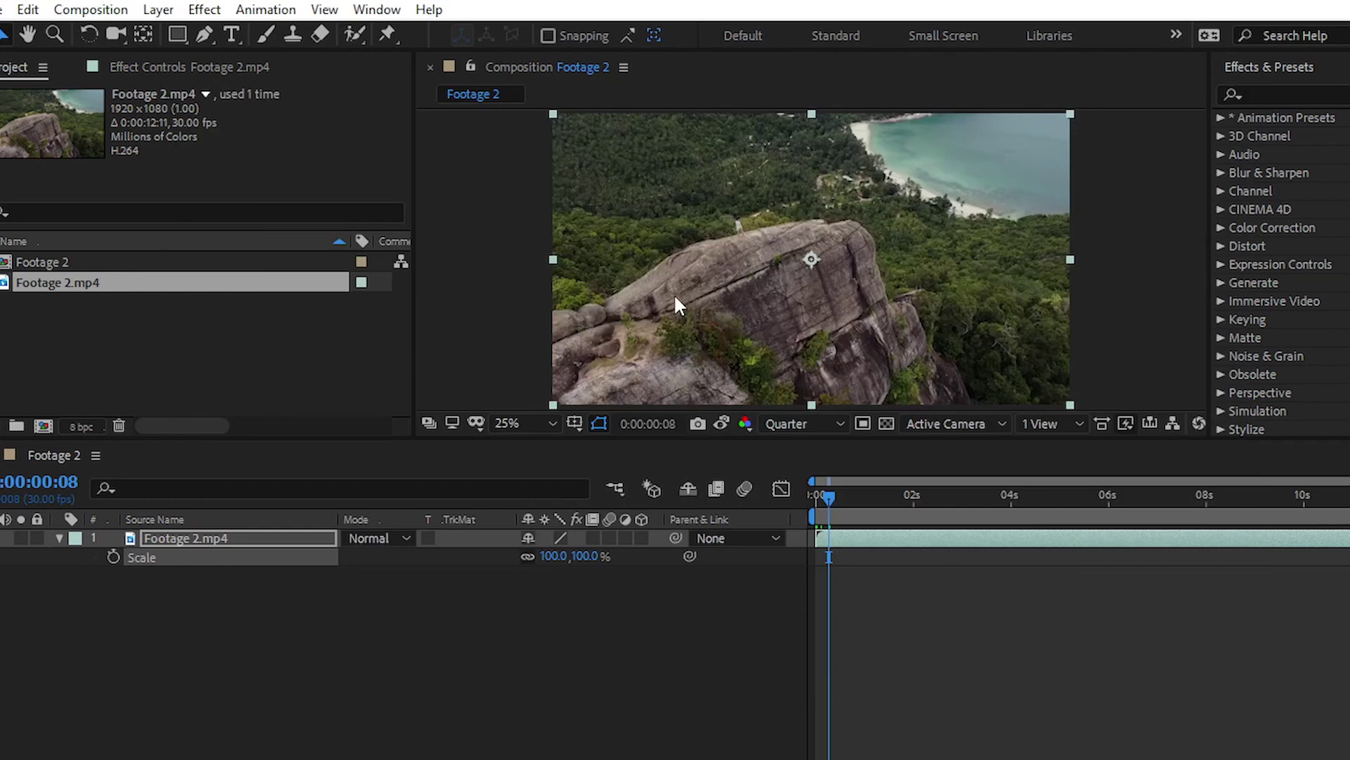
Search 'mirro' in FX Console and apply the Mirror effect to Footage 2.mp4
key("ctrl+space")
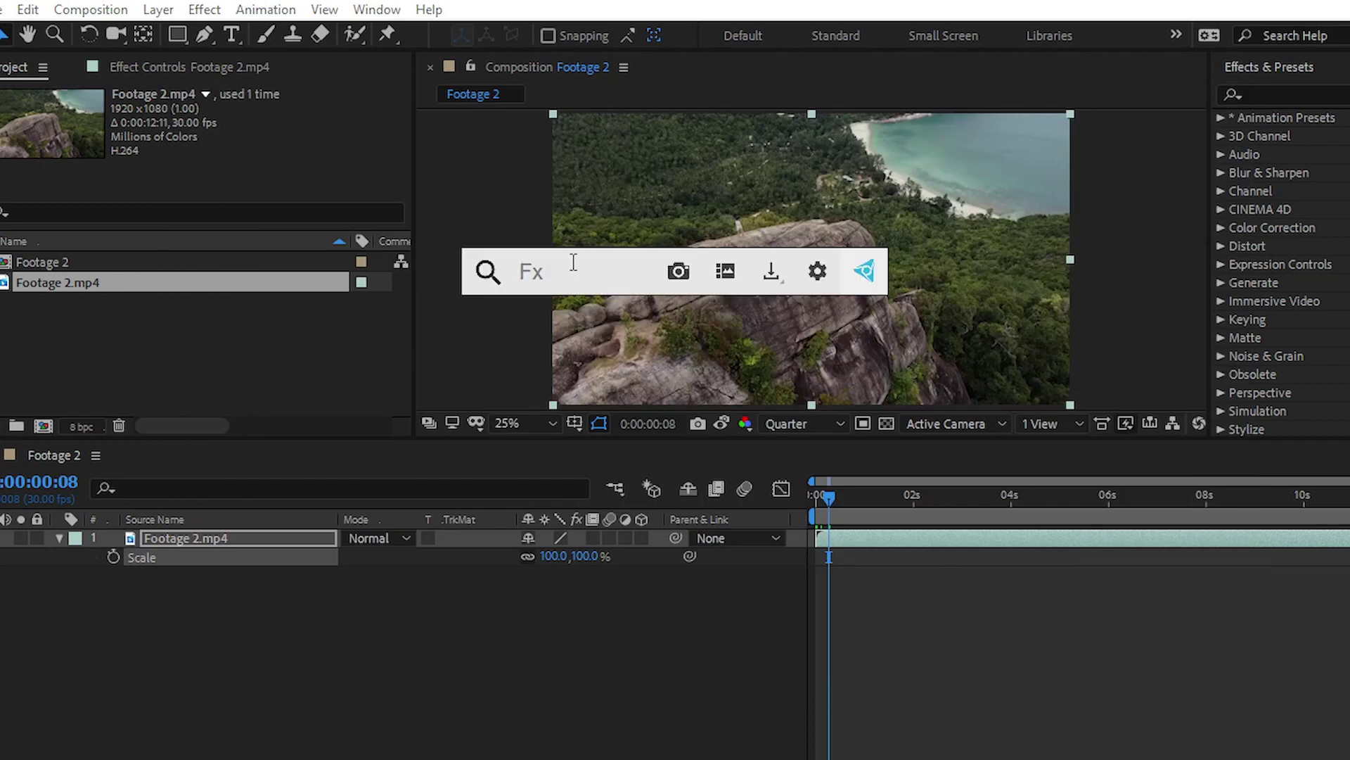
type("mirro")
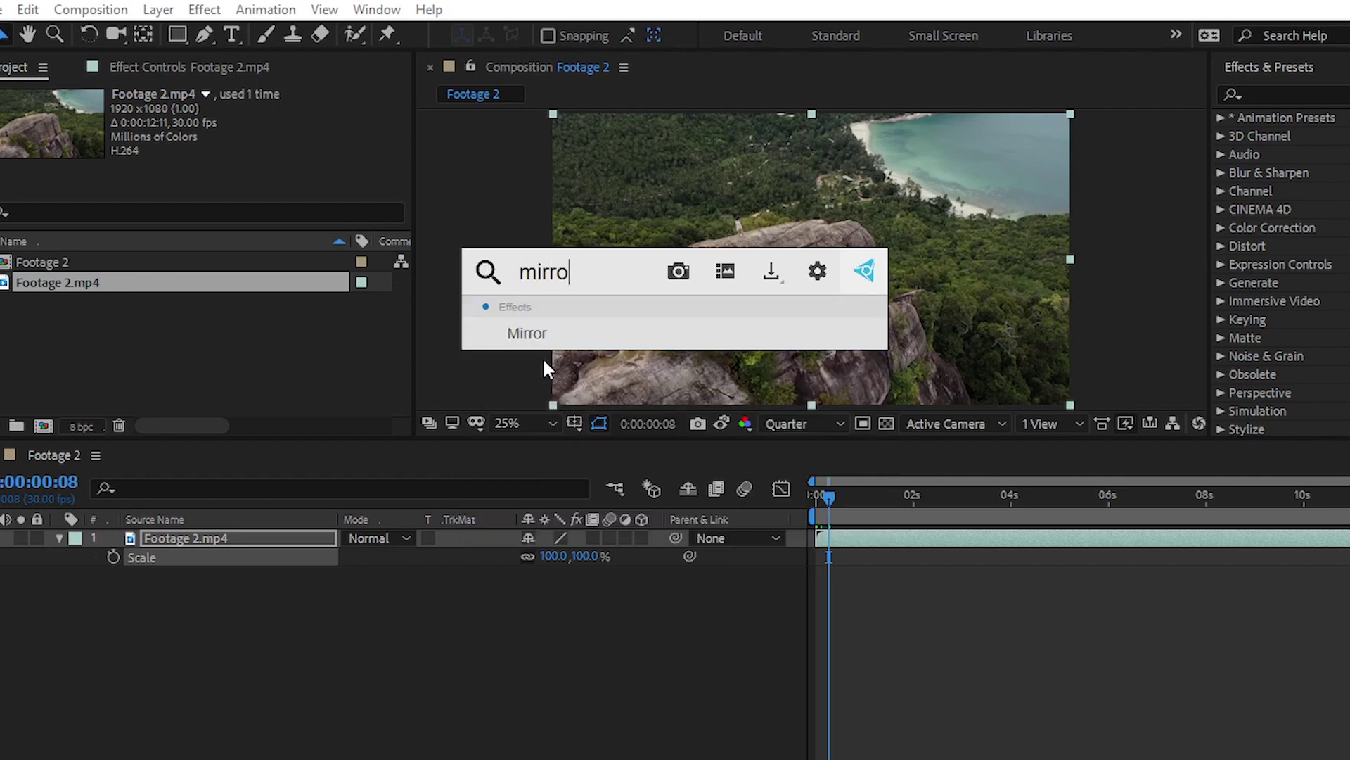
left_click(537, 336)
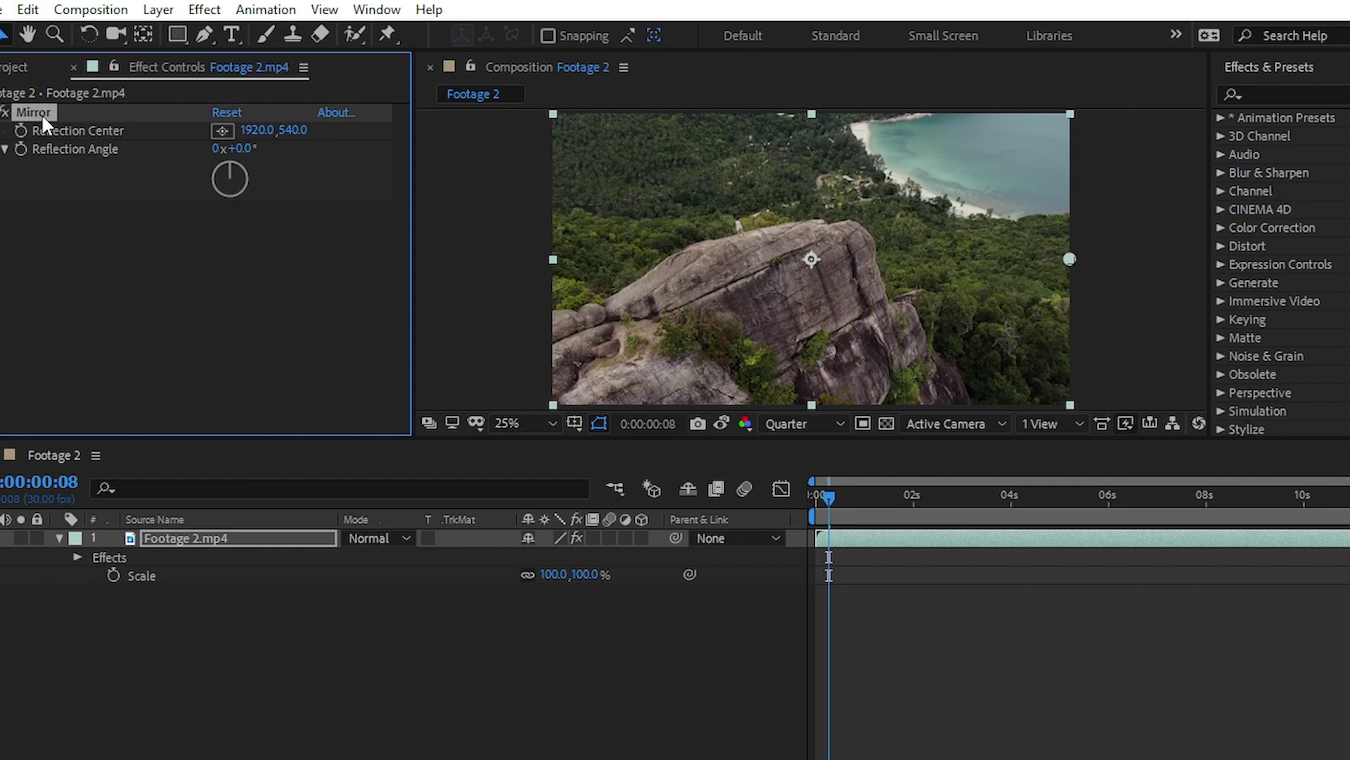
Set the Mirror Reflection Angle to 90°, then preview and scrub through the mirrored drone footage
left_click_drag(252, 153, 340, 145)
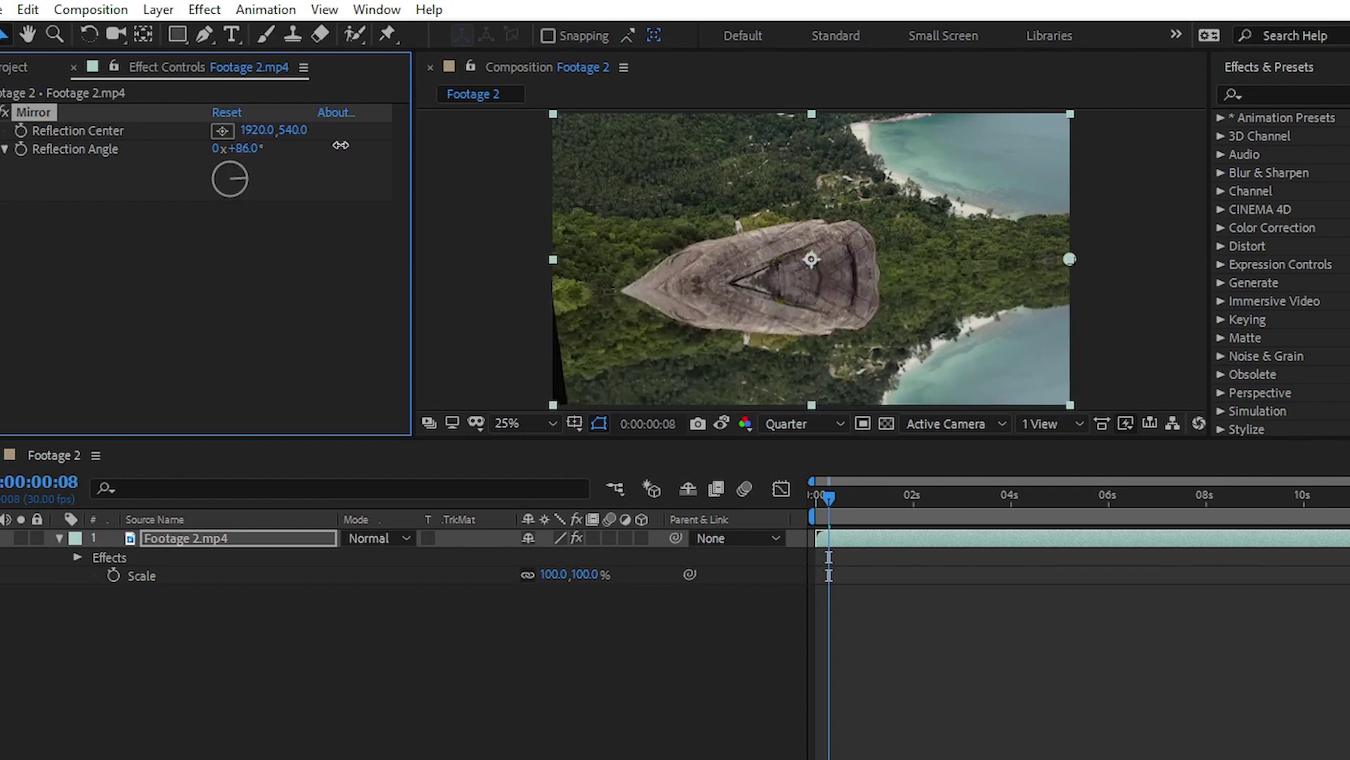
left_click(250, 149)
type("90")
key("Return")
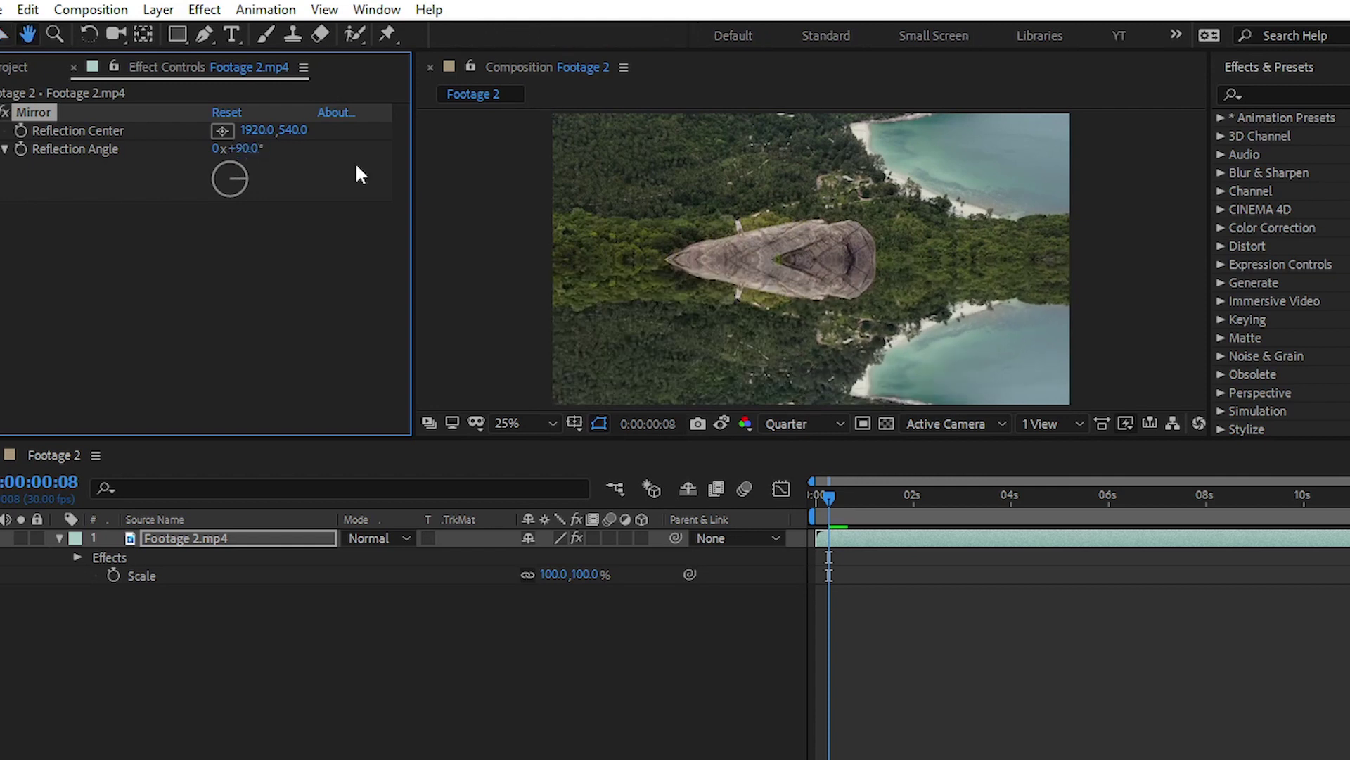
key("space")
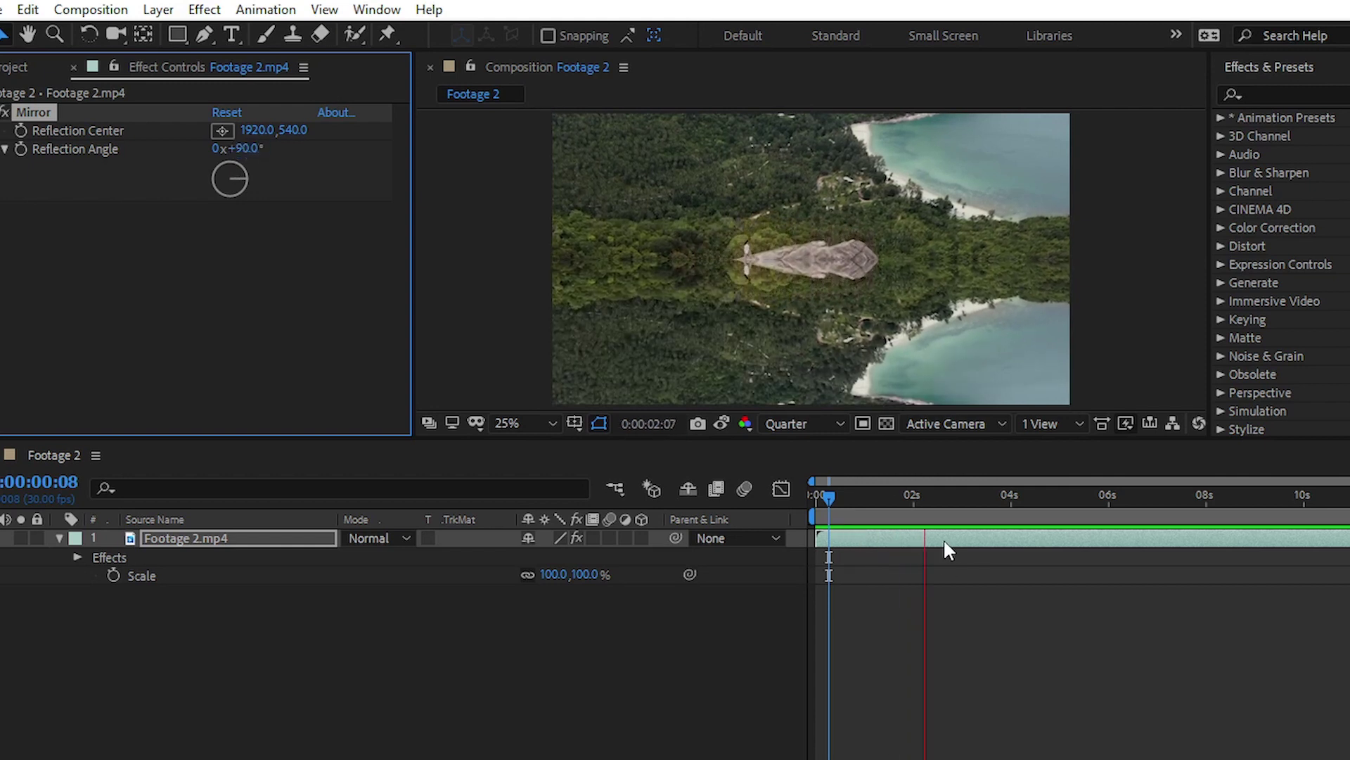
left_click_drag(932, 507, 1347, 506)
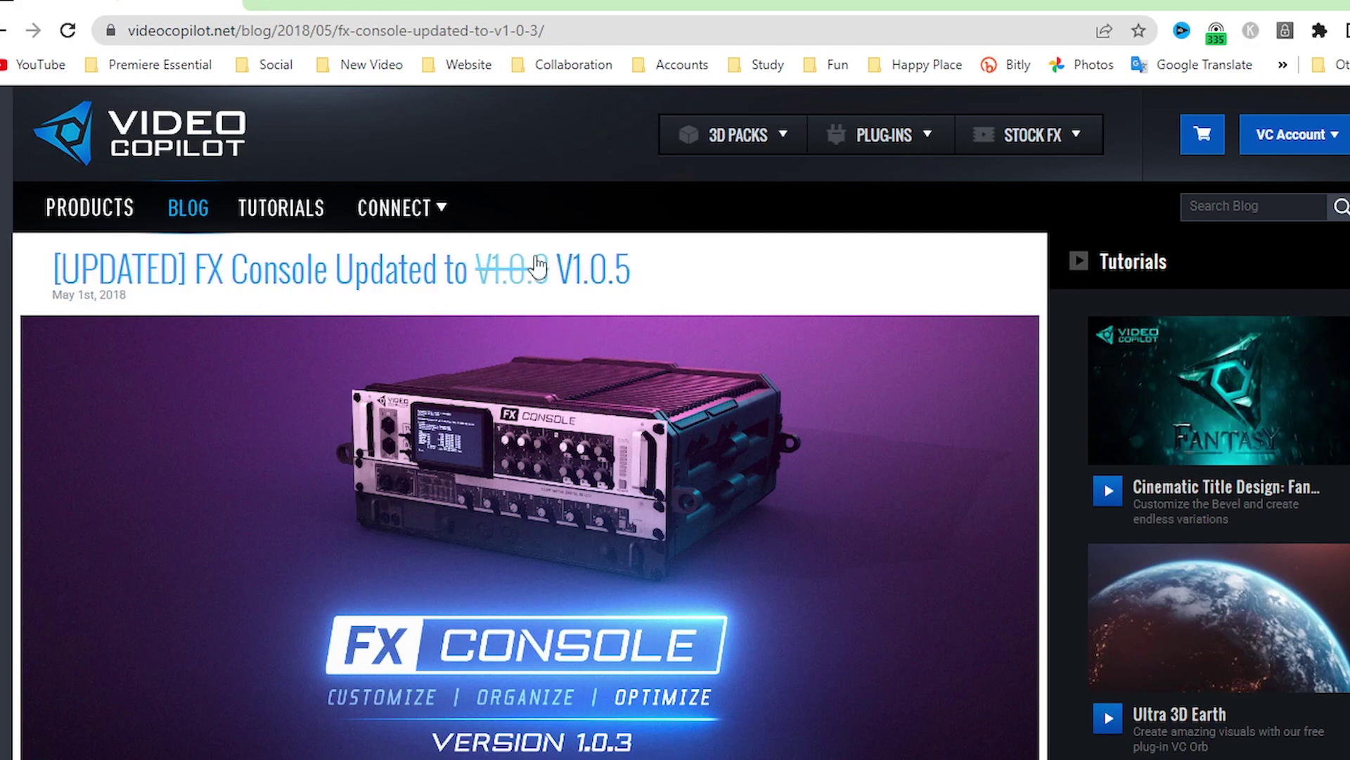
scroll(467, 424, "down", 10)
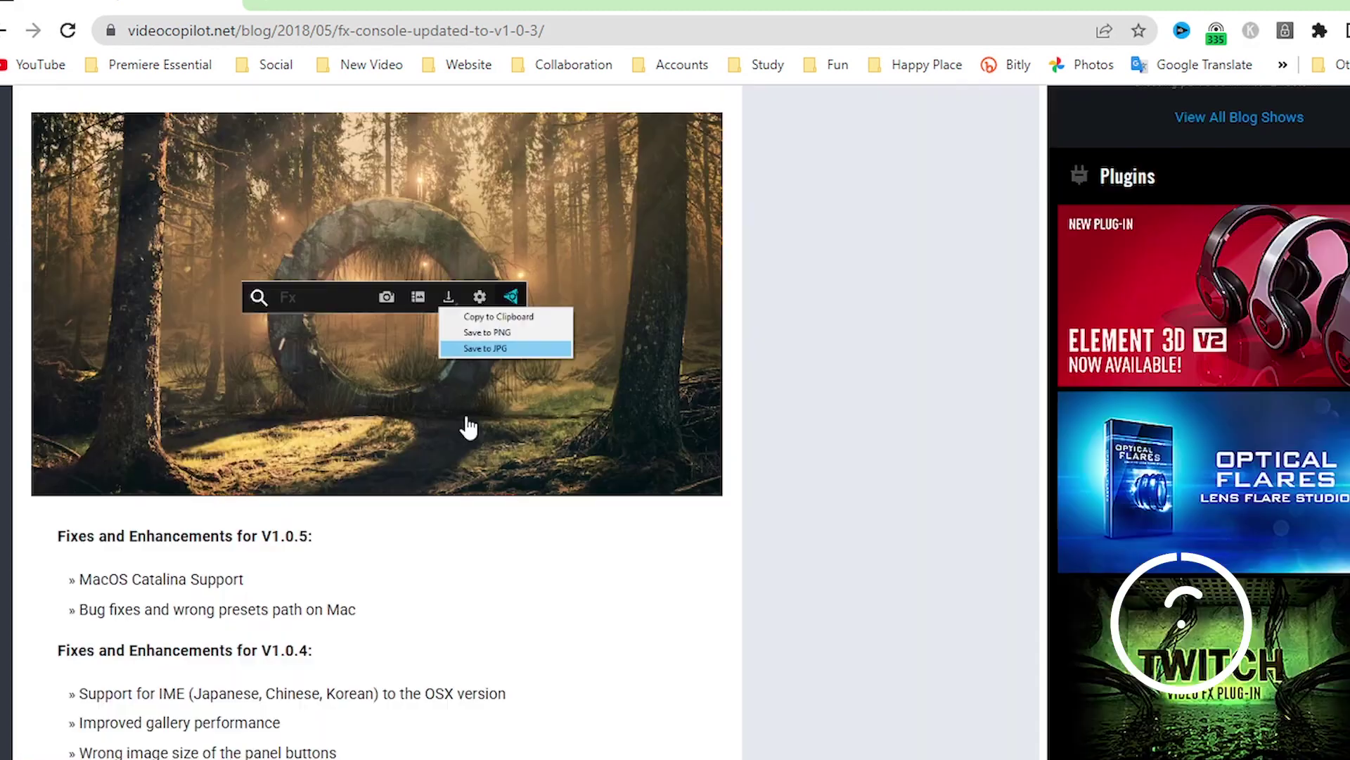
scroll(467, 424, "down", 2)
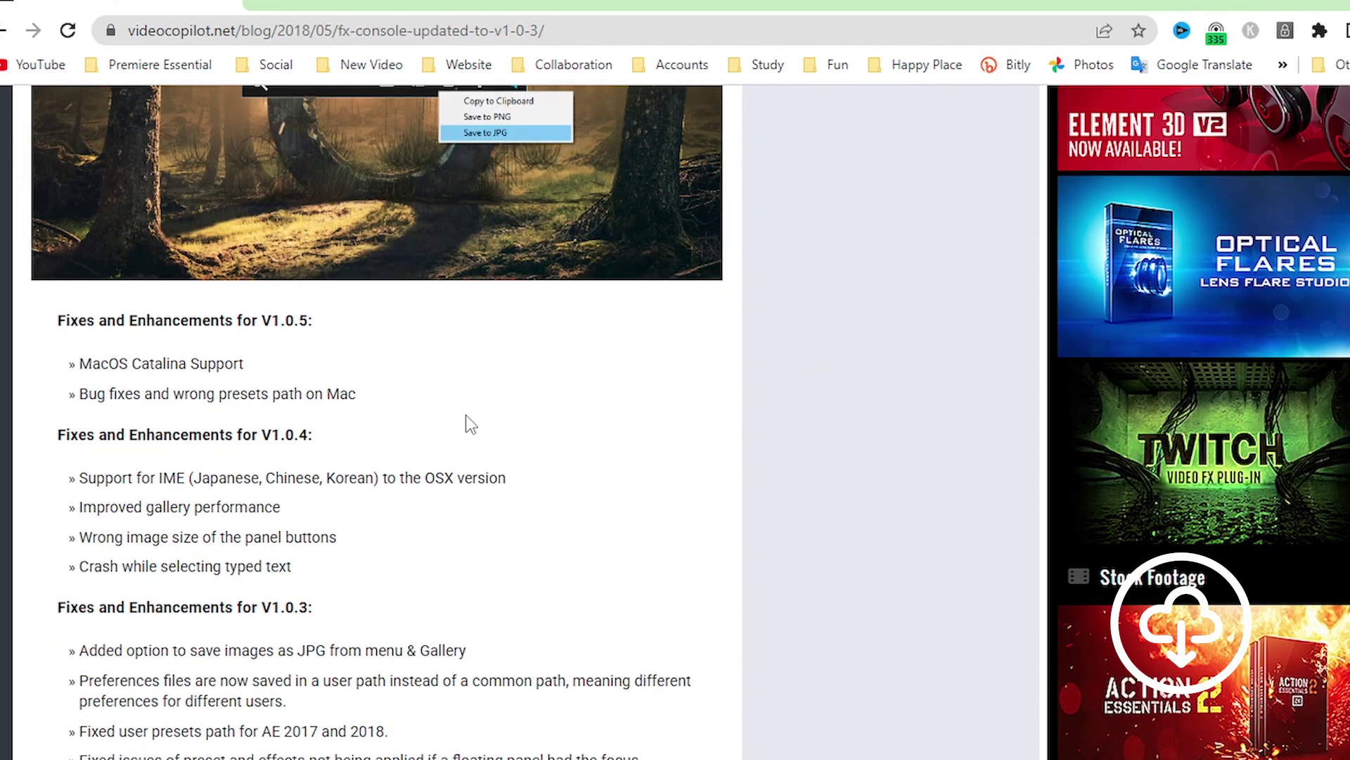
scroll(470, 422, "down", 13)
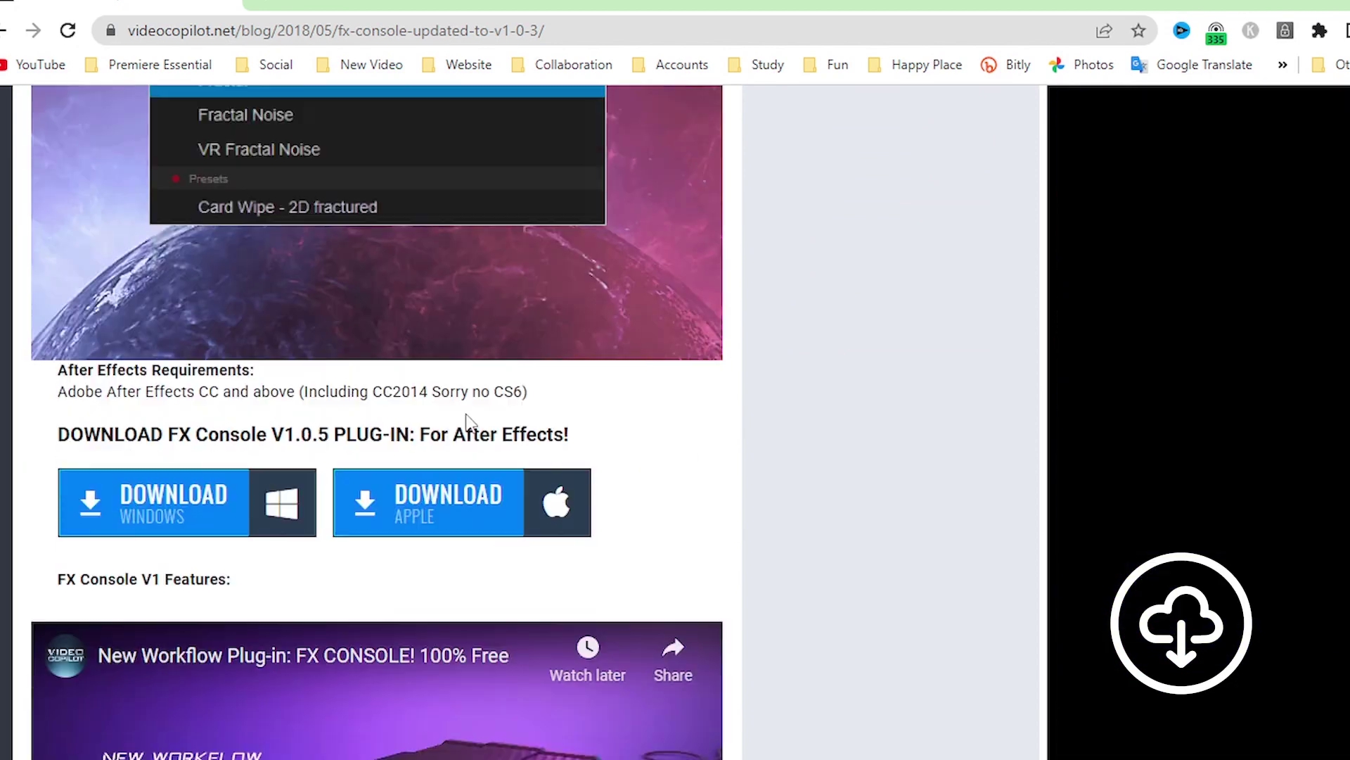
scroll(469, 422, "down", 6)
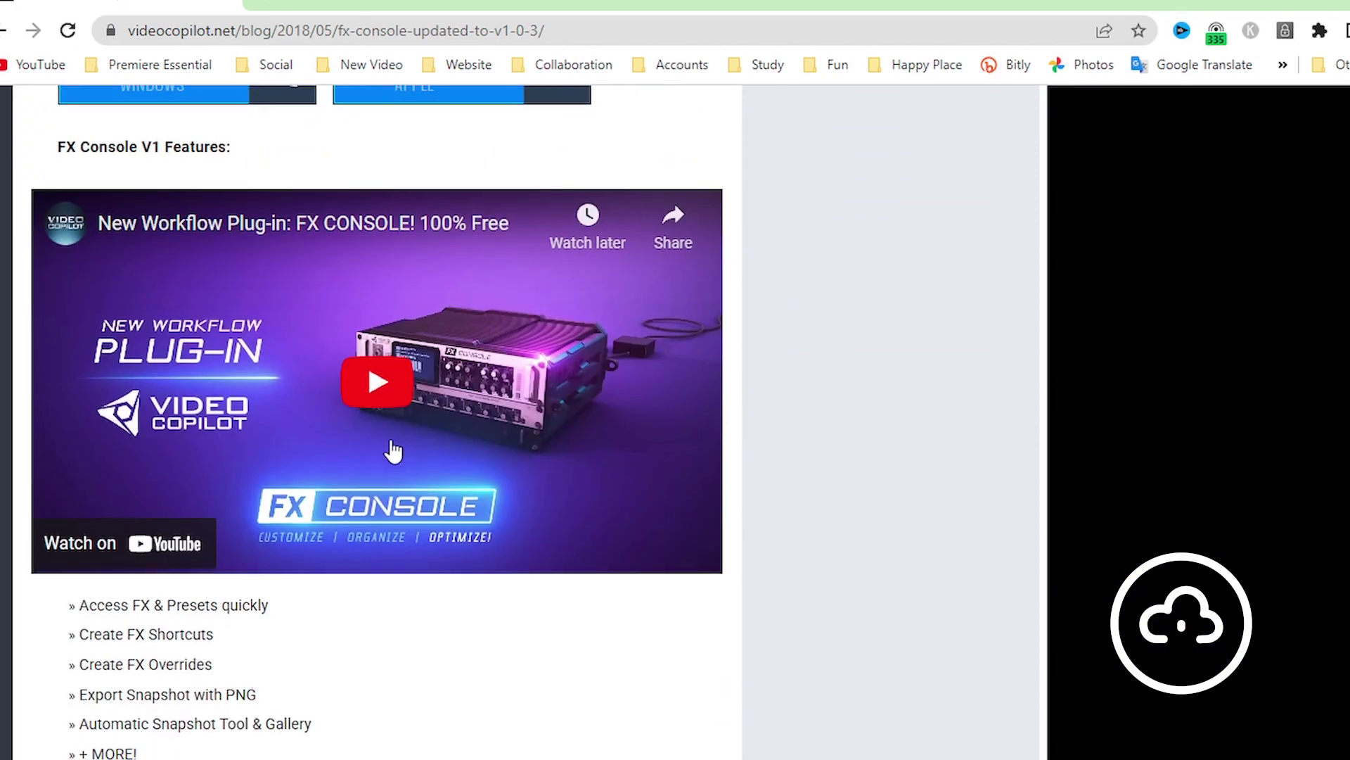
scroll(392, 452, "down", 5)
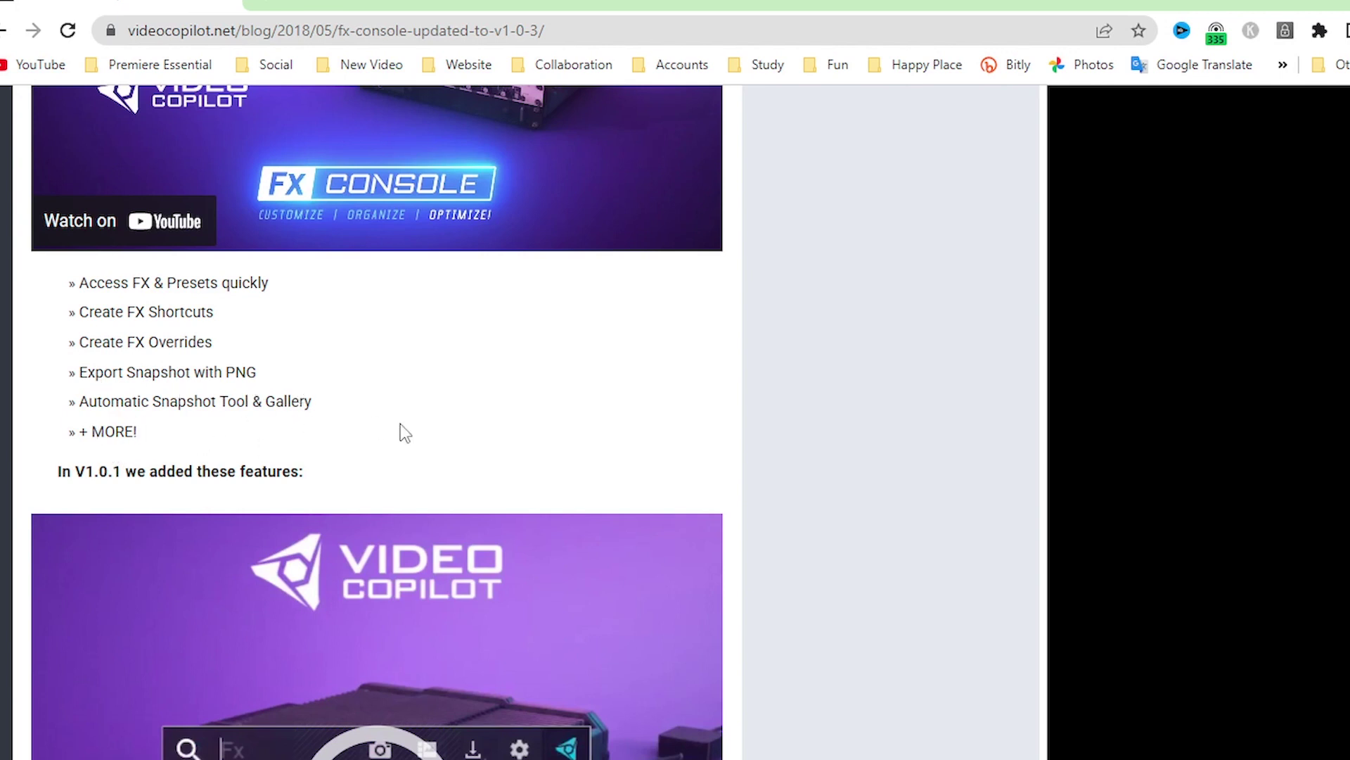
scroll(401, 432, "down", 5)
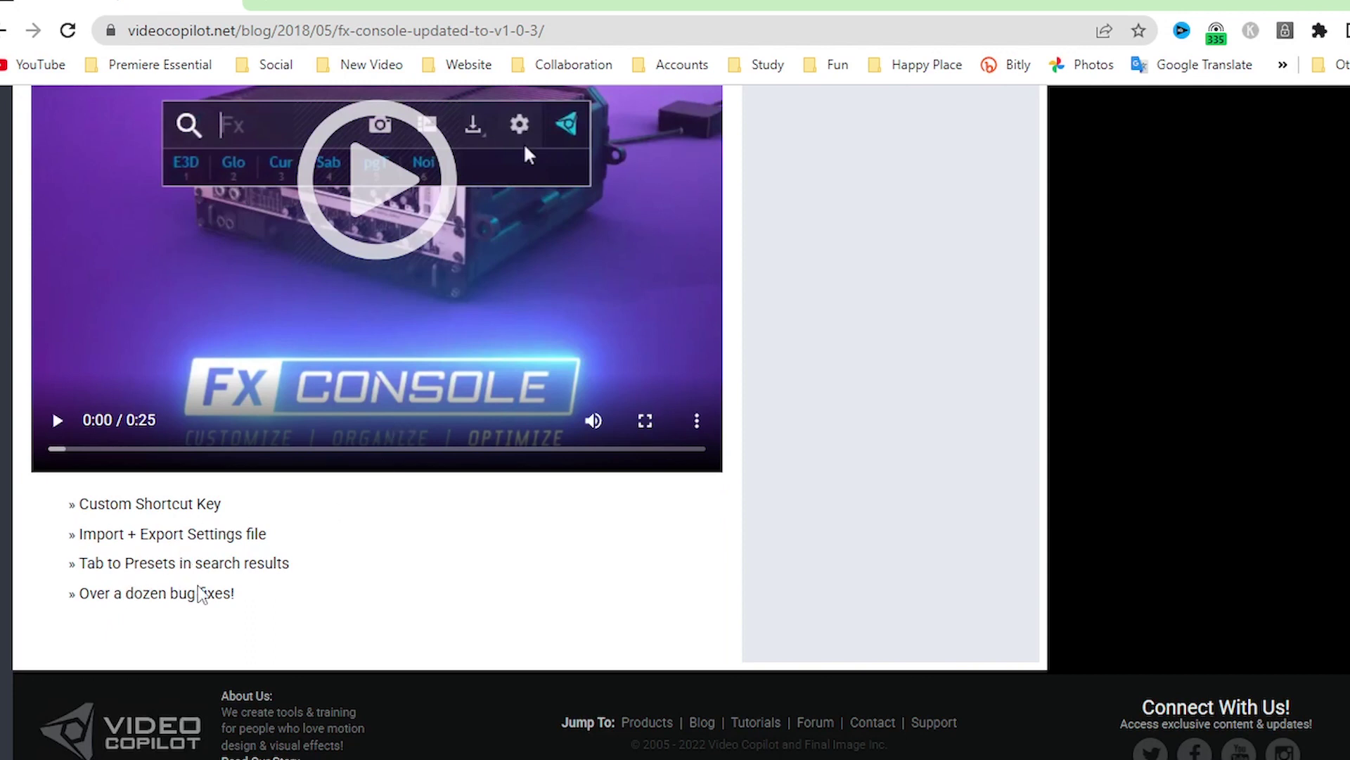
scroll(283, 594, "up", 15)
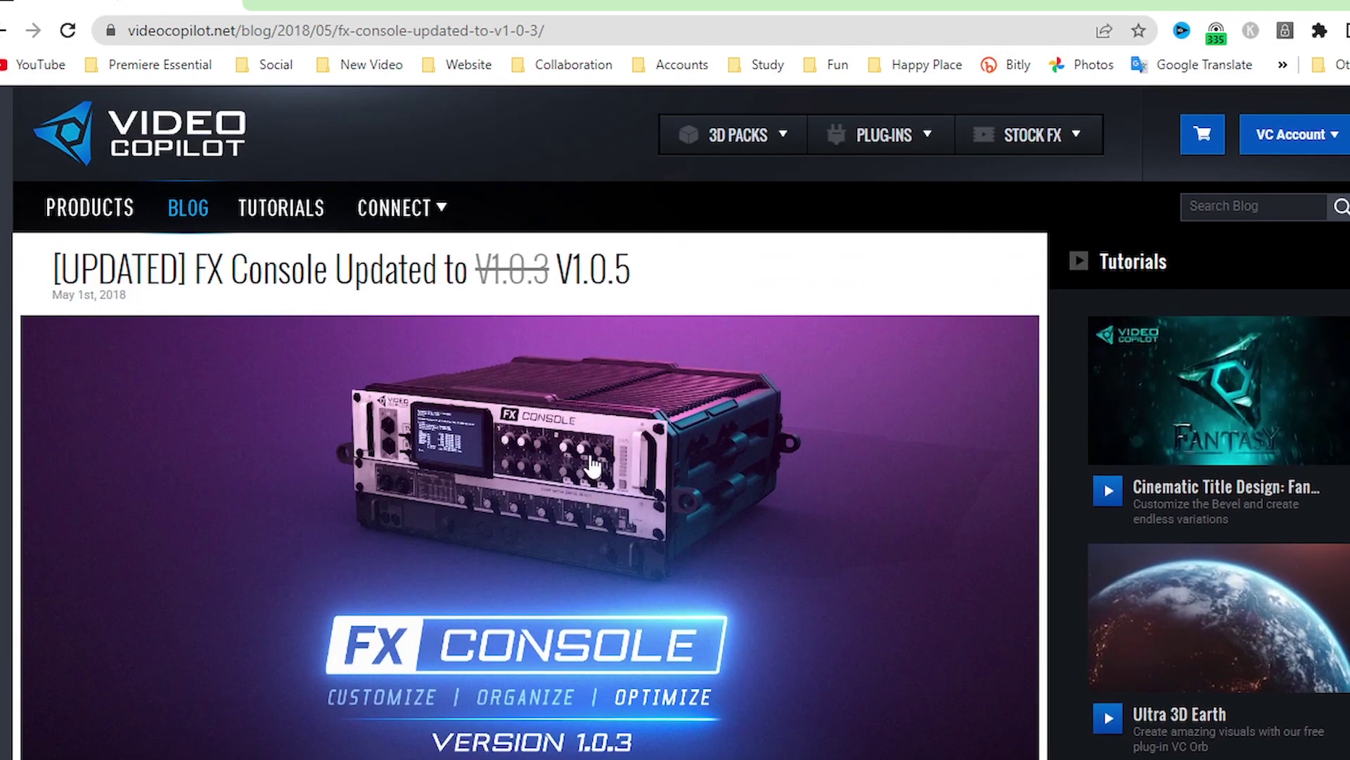